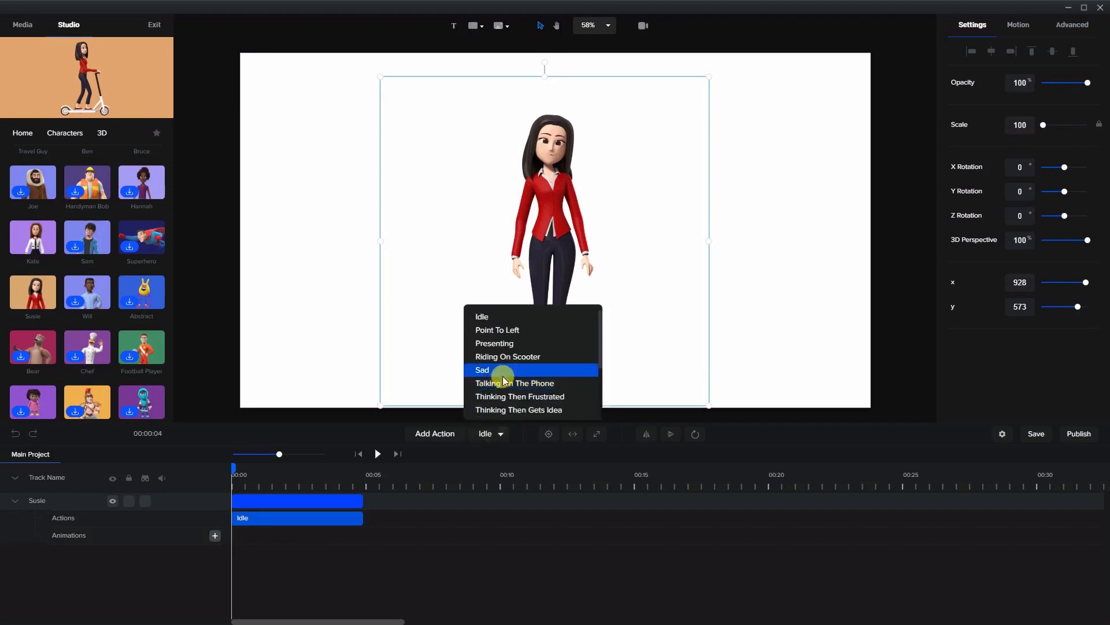
Change the Susie character's action to Wave, append Thumbs Up and Presenting actions, and preview the sequence.
scroll(509, 378, "down", 3)
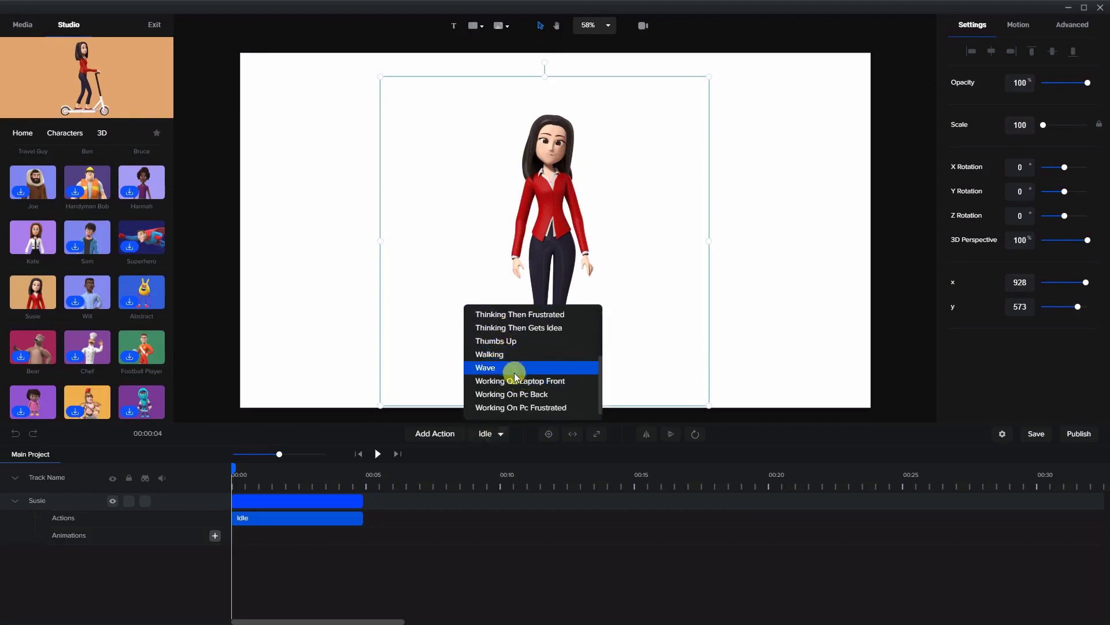
left_click(519, 367)
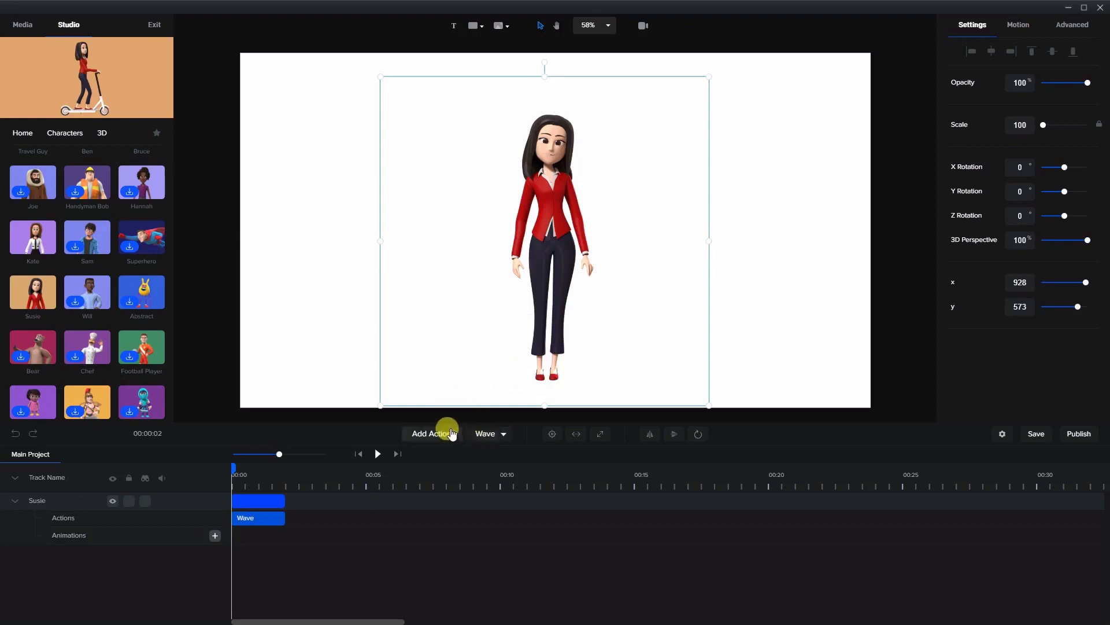
left_click(474, 433)
scroll(466, 364, "down", 3)
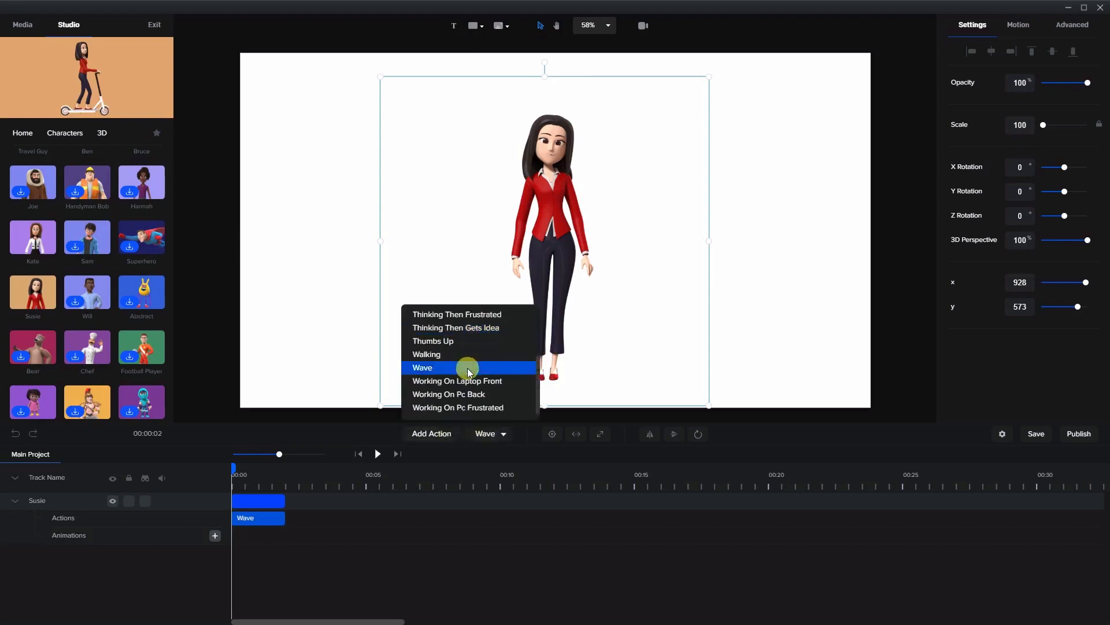
left_click(462, 342)
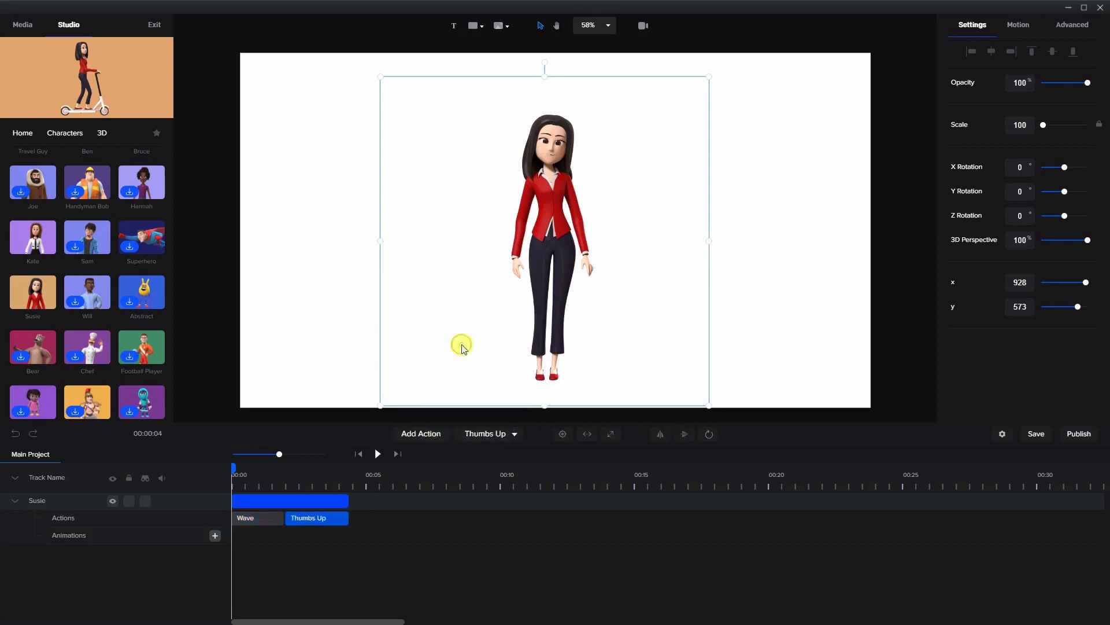
left_click(422, 433)
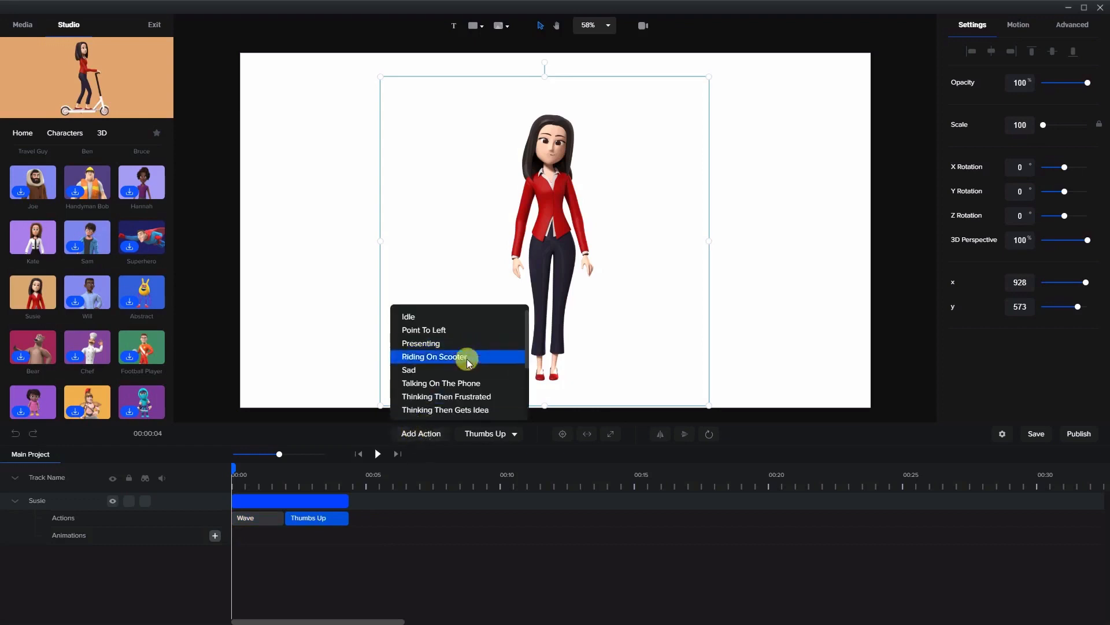
left_click(450, 347)
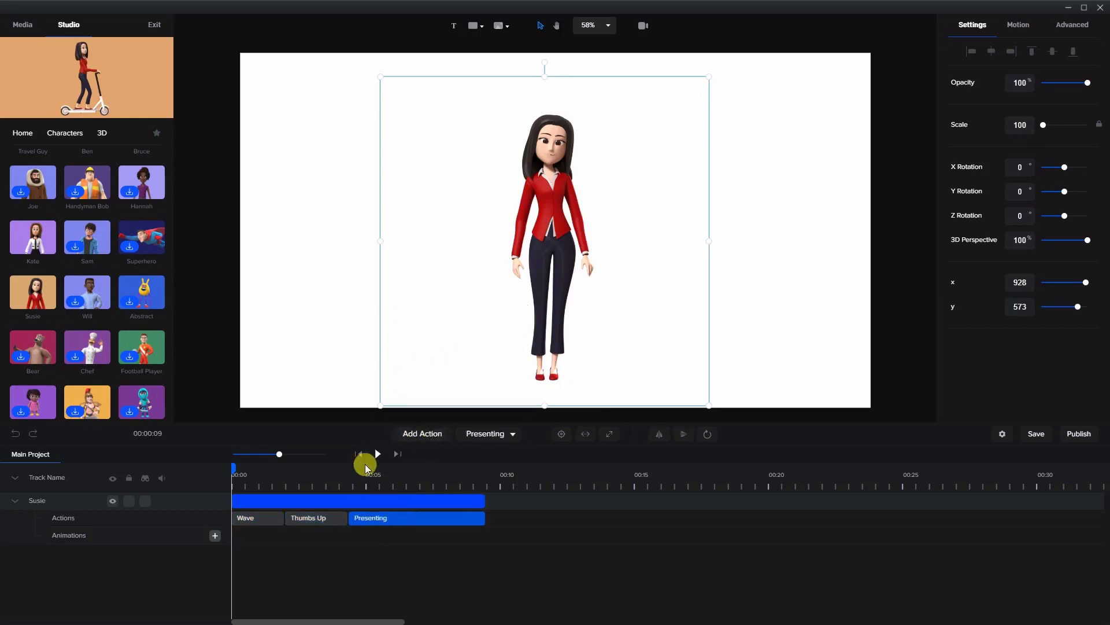
left_click(377, 455)
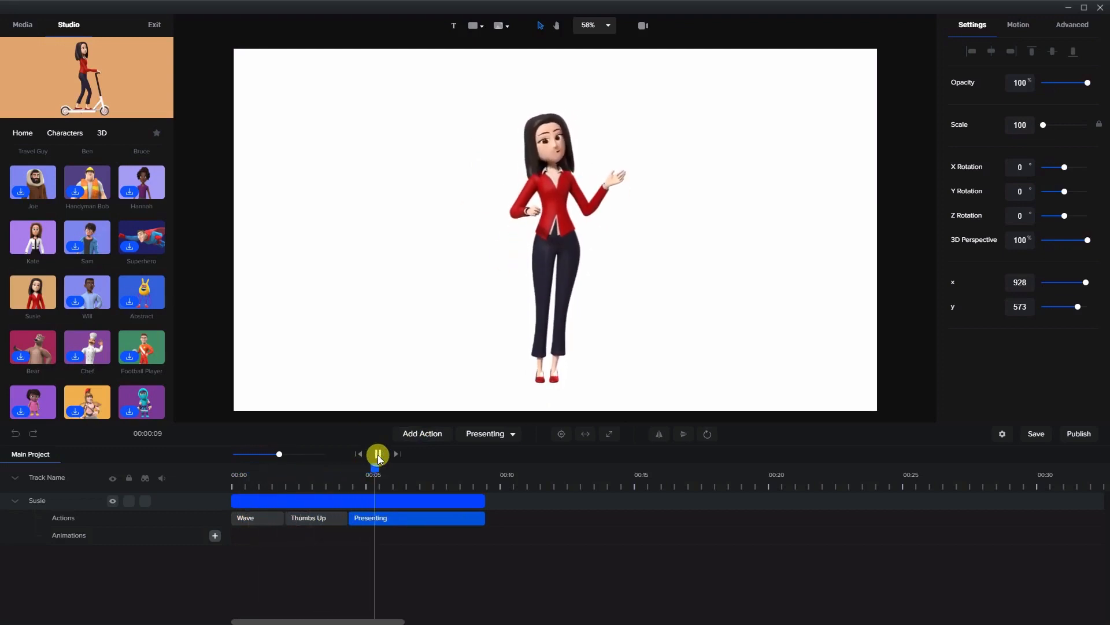
left_click(378, 456)
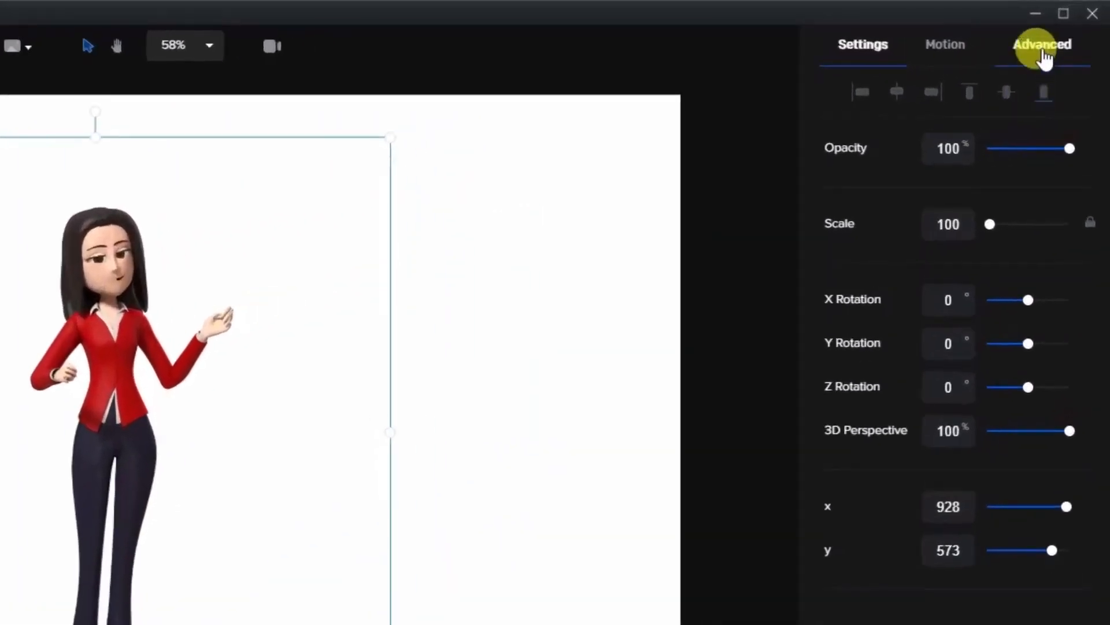
Give the character a shadow with an X offset of 1000.
left_click(1043, 52)
left_click(890, 153)
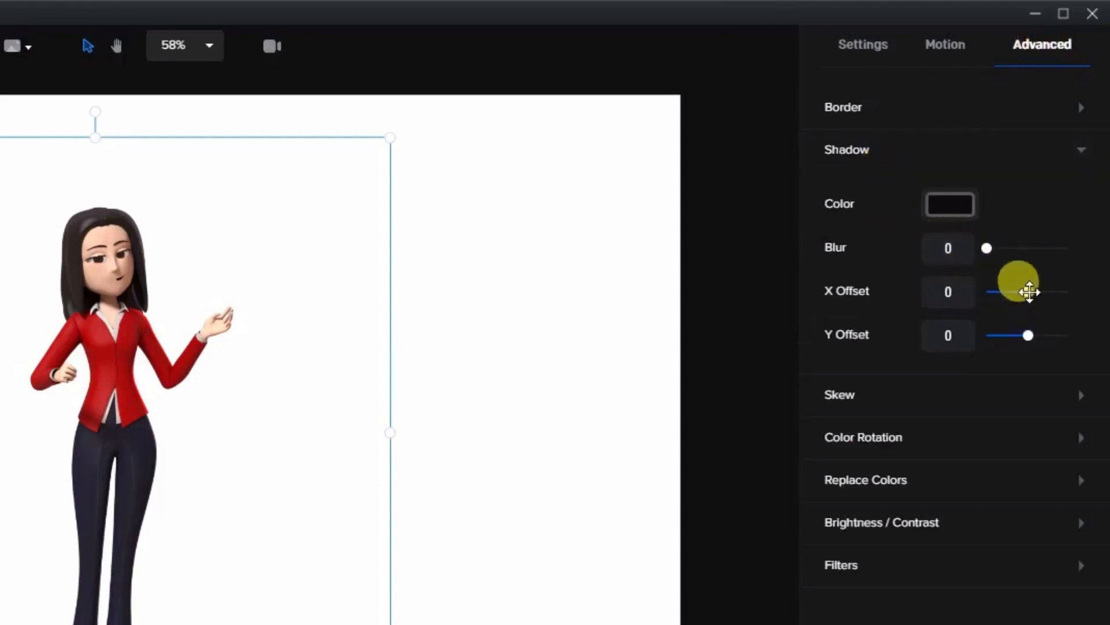
left_click_drag(1027, 291, 1075, 303)
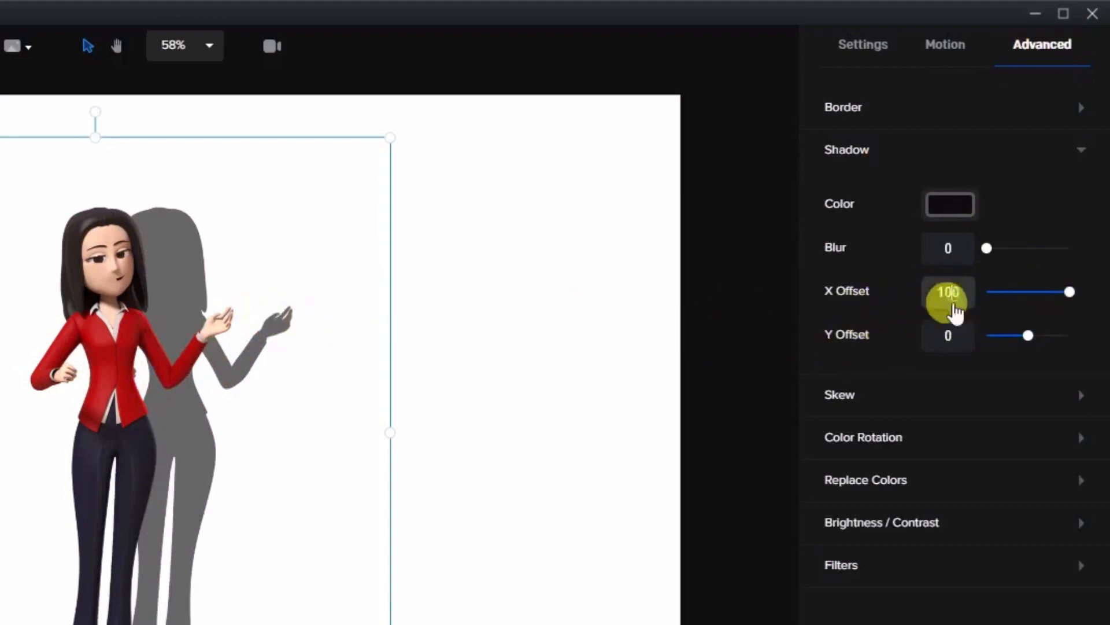
left_click(955, 289)
type("0")
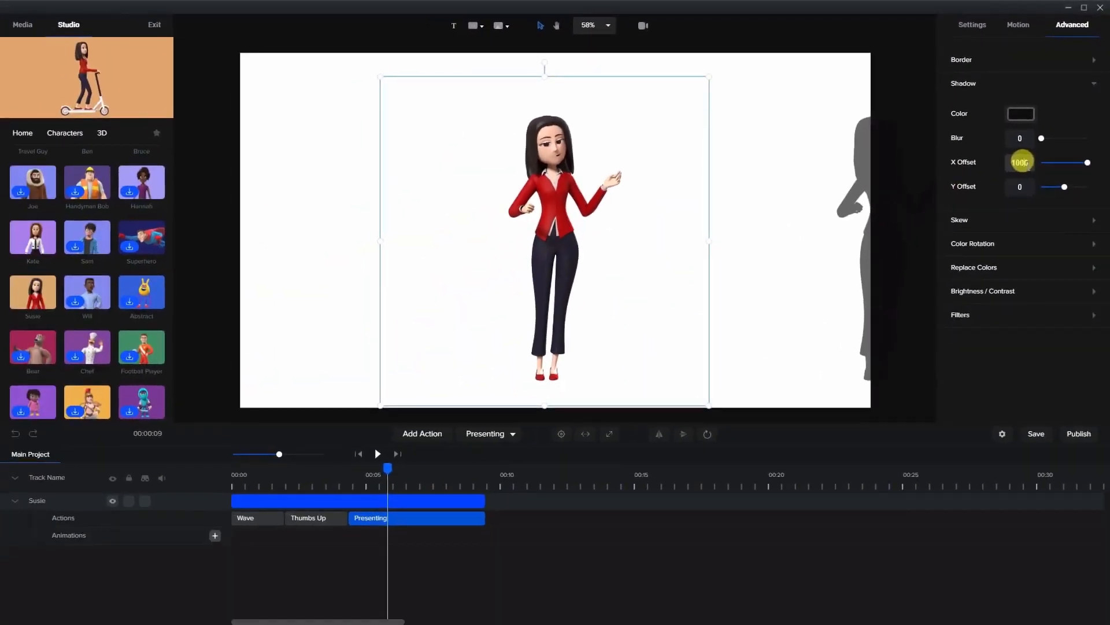
Move the character off the canvas's left side to about x -396, y 533, leaving only its shadow on the canvas.
left_click_drag(556, 200, 406, 200)
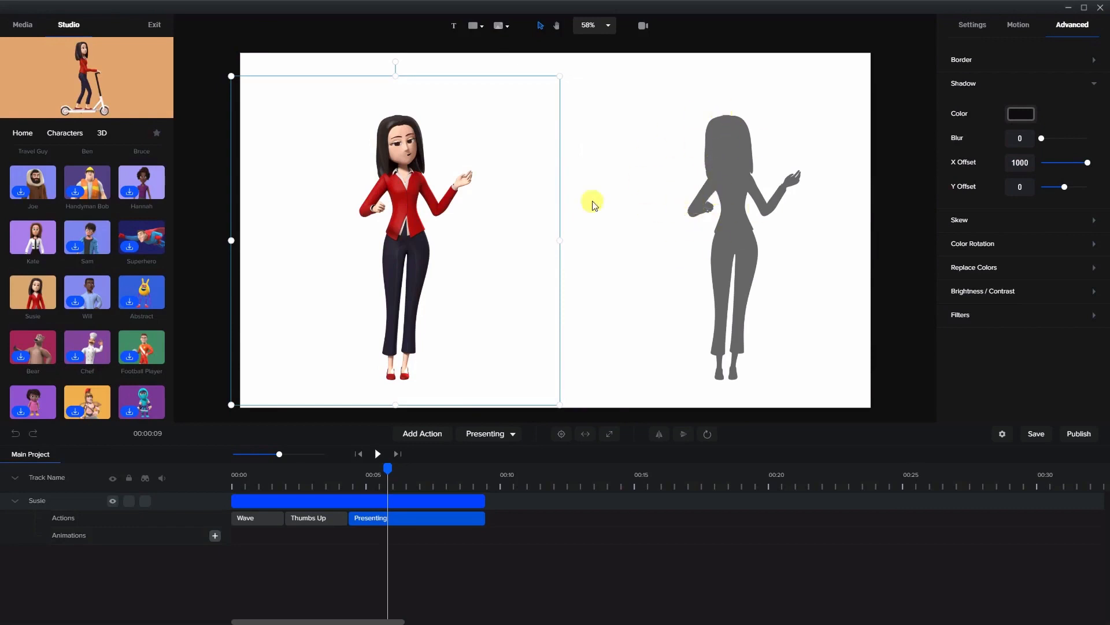
left_click(428, 209)
left_click(398, 224)
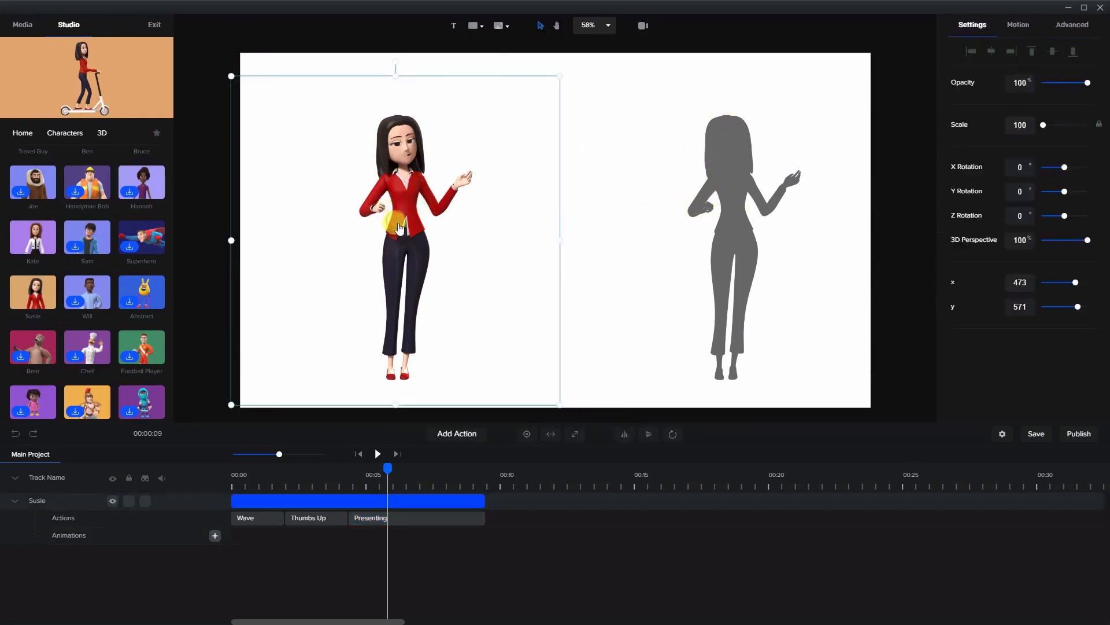
left_click_drag(399, 226, 111, 216)
left_click(510, 283)
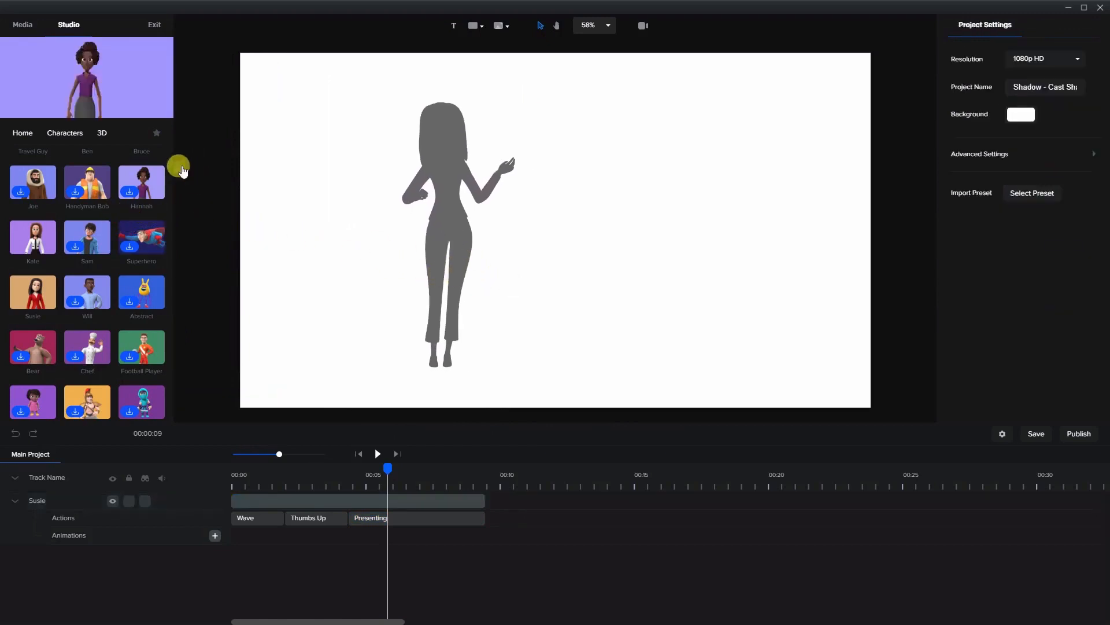
Make the off-canvas character's #000000 shadow color fully opaque.
left_click(183, 170)
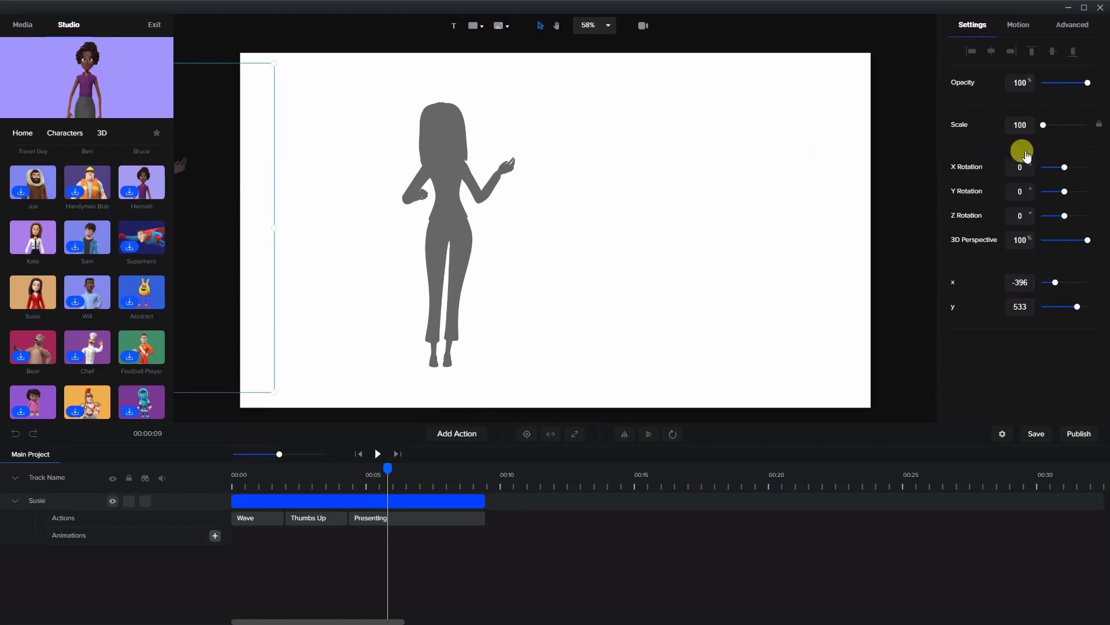
left_click(1073, 24)
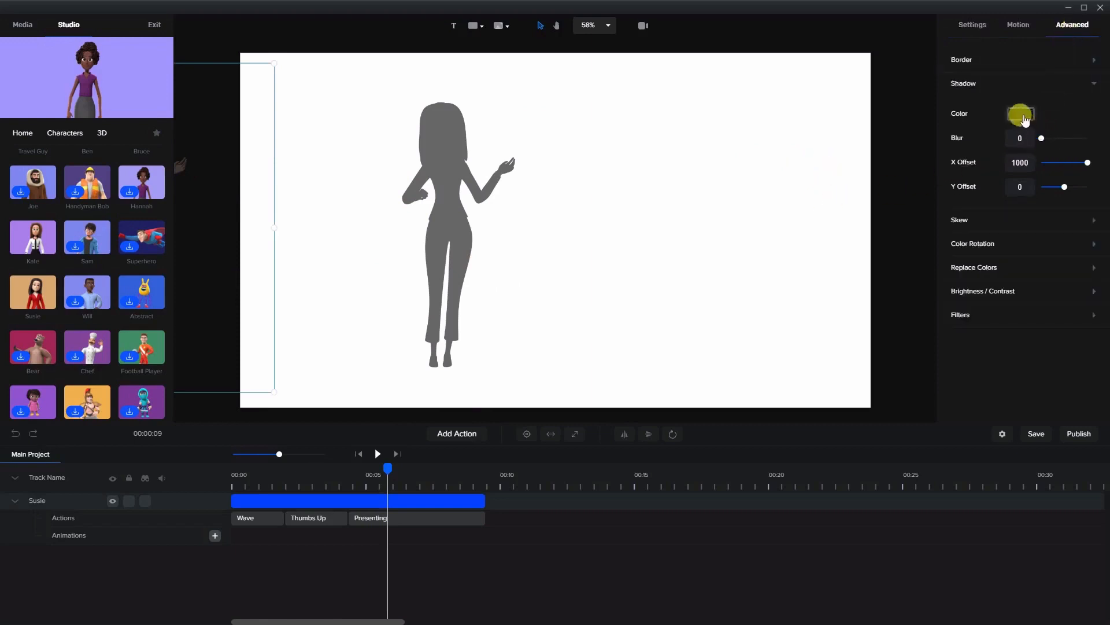
left_click(1024, 116)
left_click_drag(1033, 153, 1097, 161)
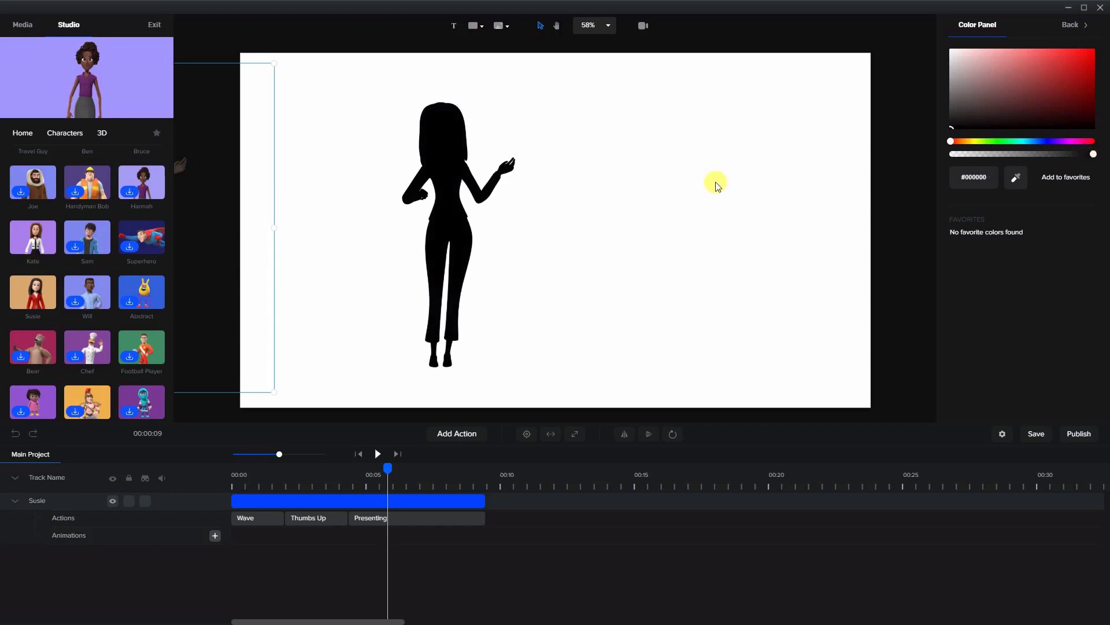
left_click(692, 197)
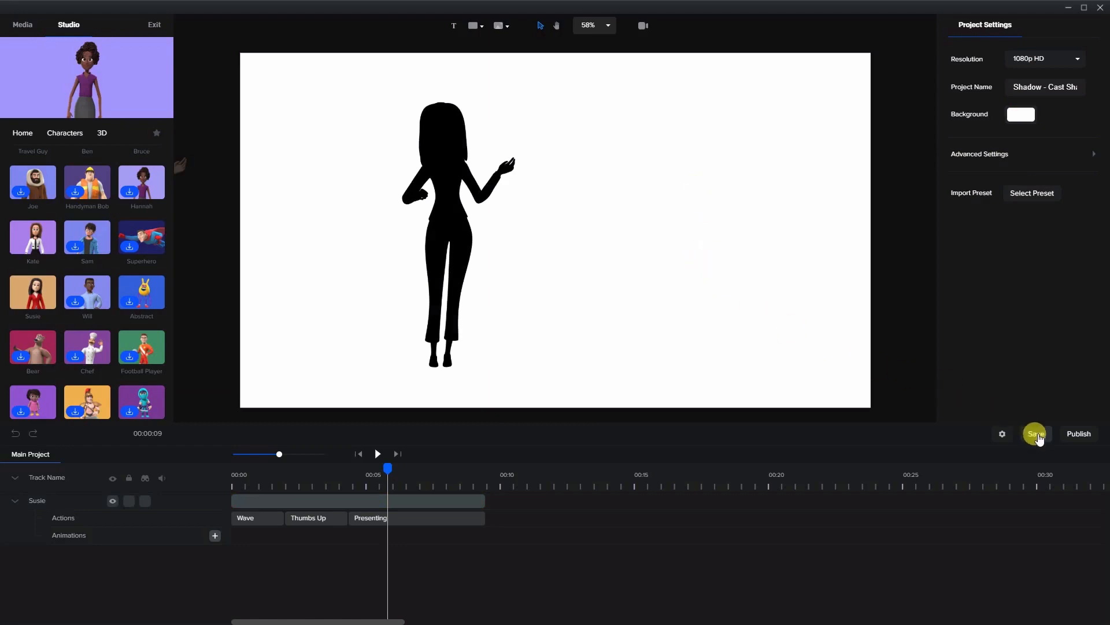
Save the project and publish the silhouette animation to the CS Tutorials folder as the MP4 video "cast shadow".
left_click(1039, 434)
left_click(1080, 443)
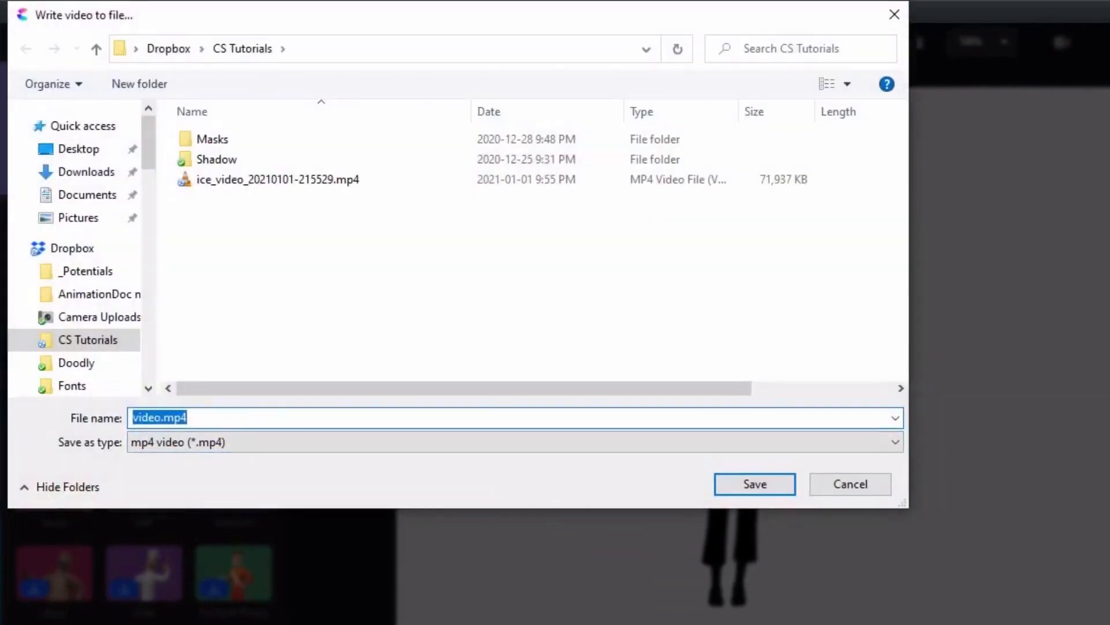
type("cast shadow")
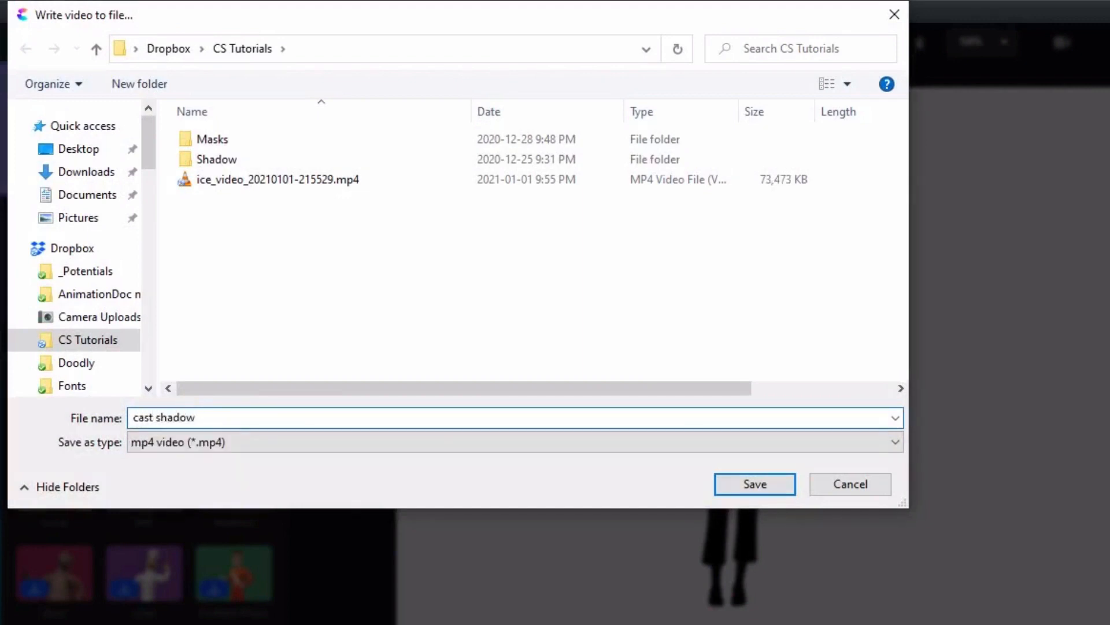
left_click(775, 491)
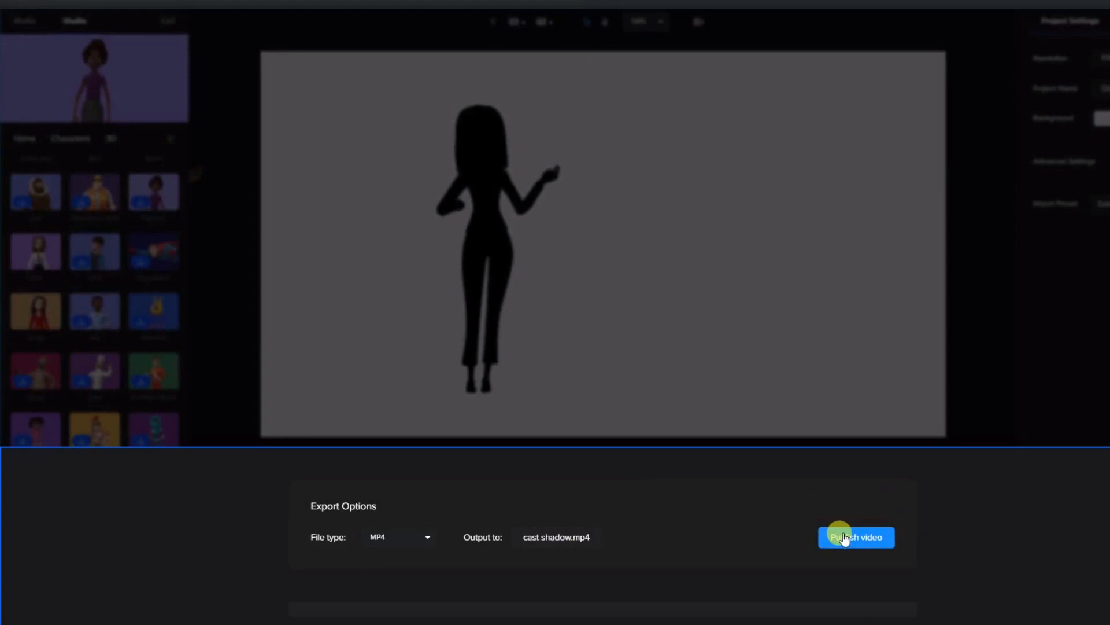
left_click(845, 538)
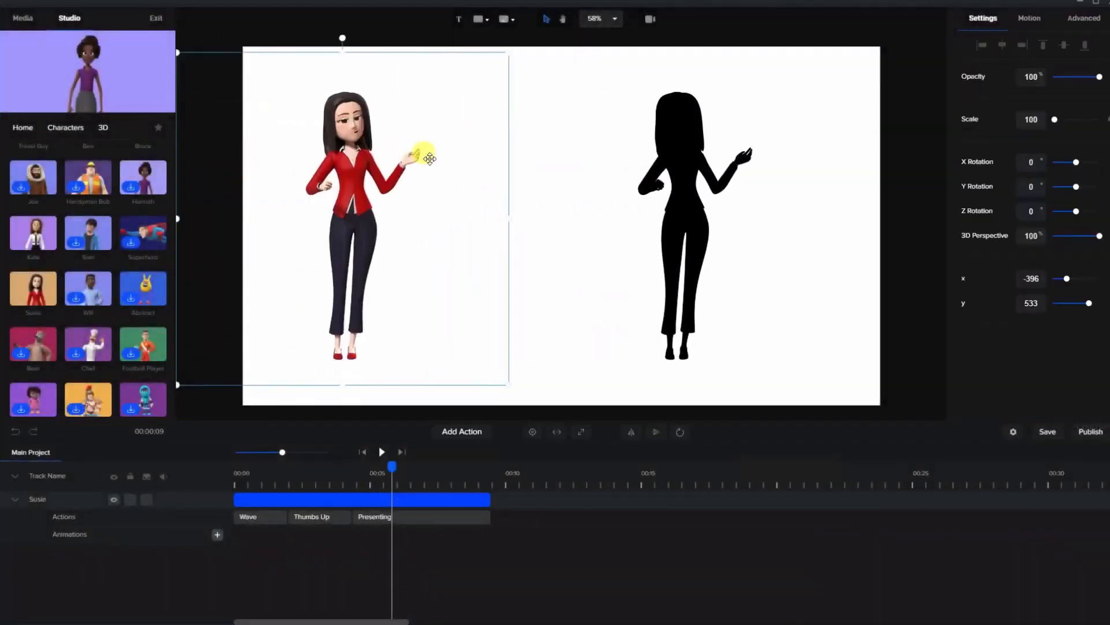
Move the character back to the middle of the canvas and set its shadow's X offset to 0.
left_click_drag(534, 164, 524, 165)
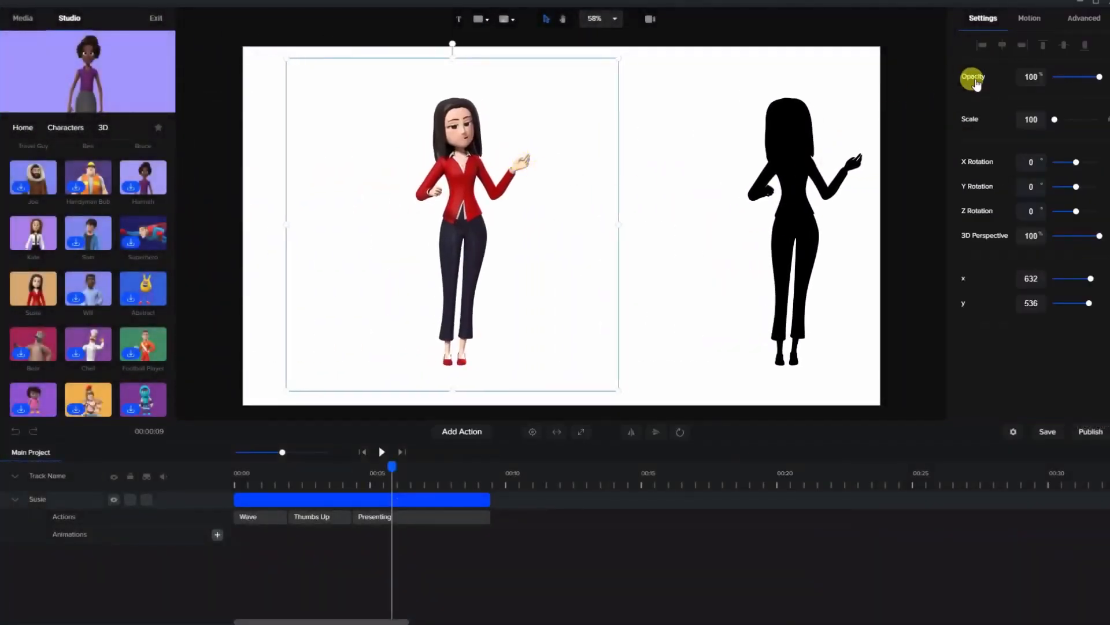
left_click(1083, 17)
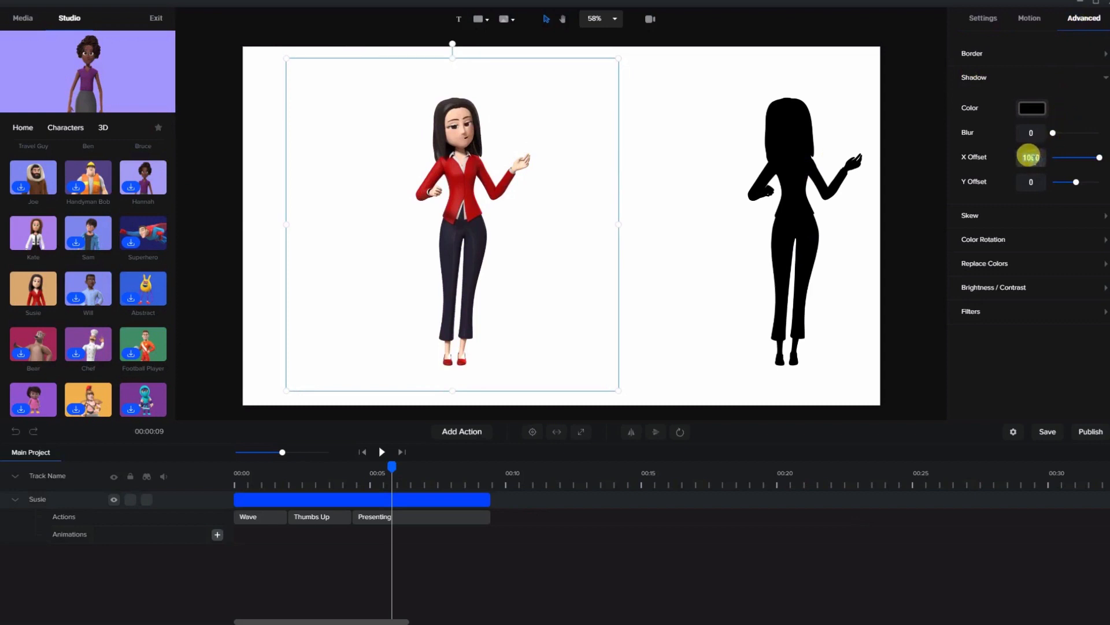
key("Return")
left_click_drag(495, 169, 568, 172)
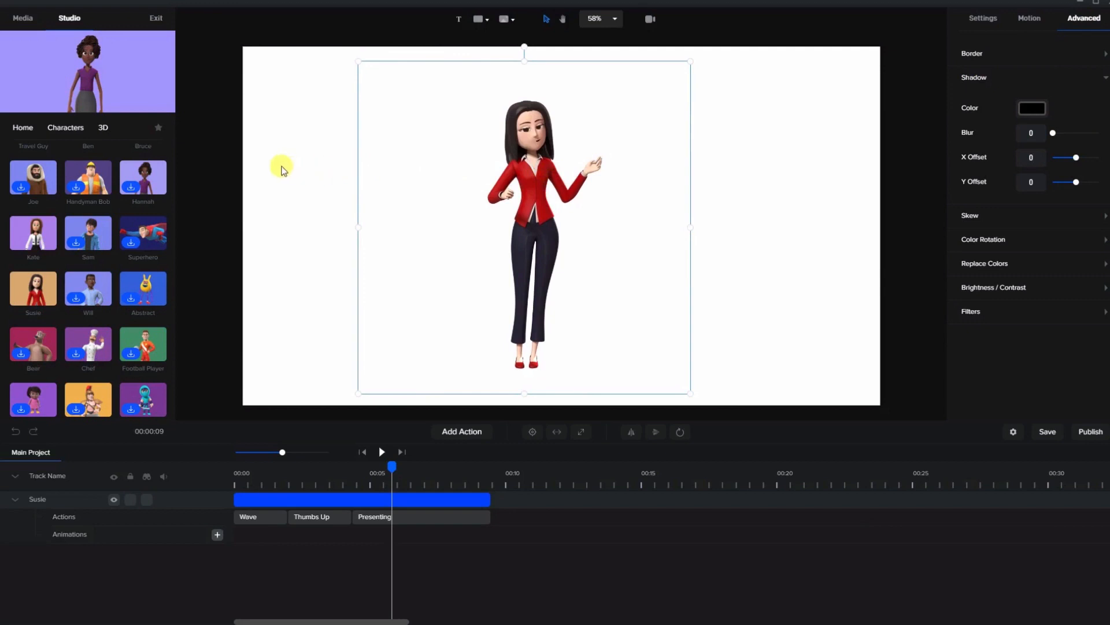
Import cast shadow.mp4 into the project media and place it on the canvas, shifted down over the character.
left_click(24, 22)
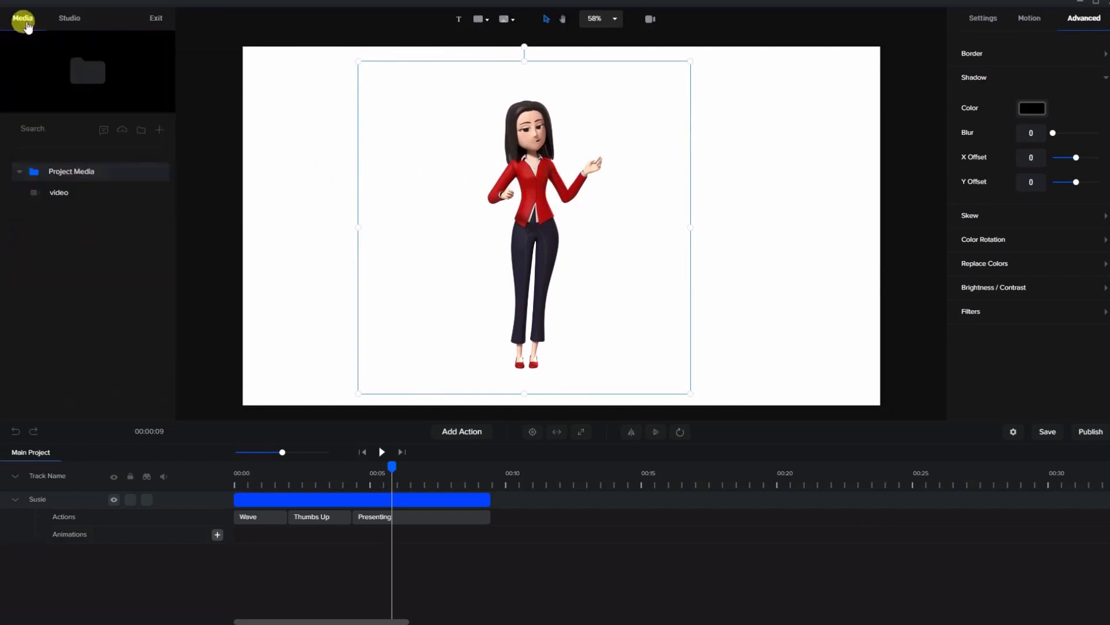
left_click(158, 131)
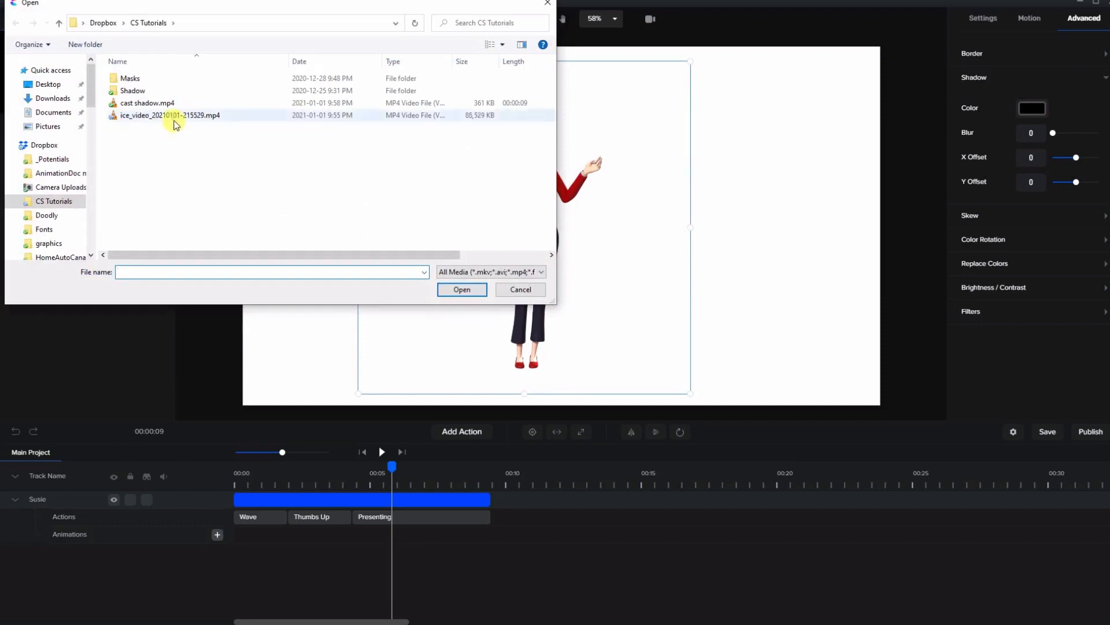
left_click(160, 104)
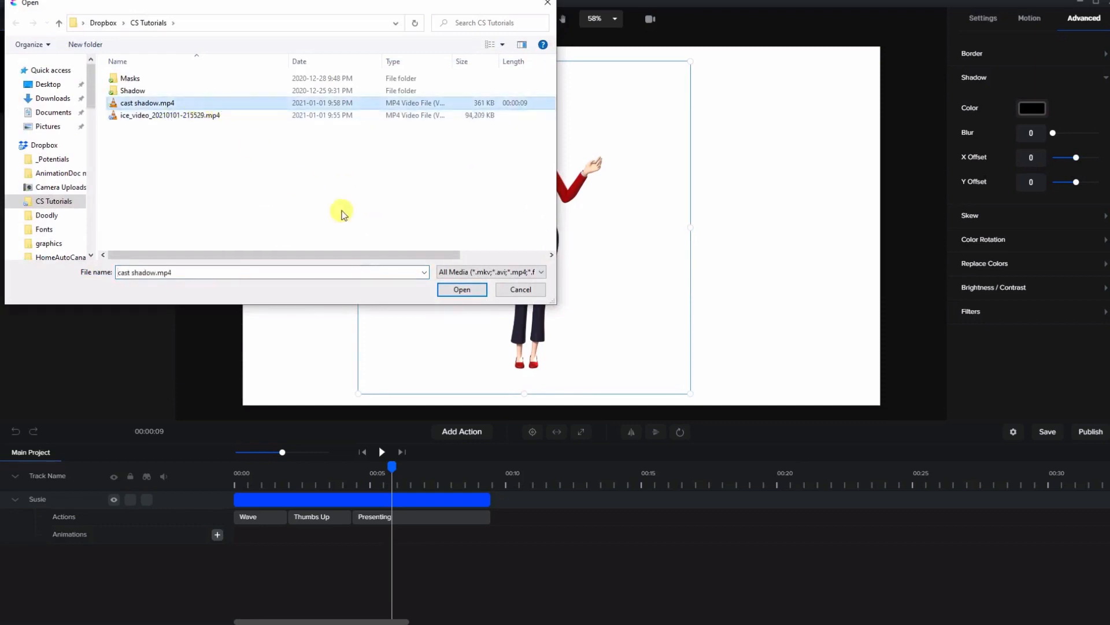
left_click(460, 291)
left_click_drag(79, 212, 547, 217)
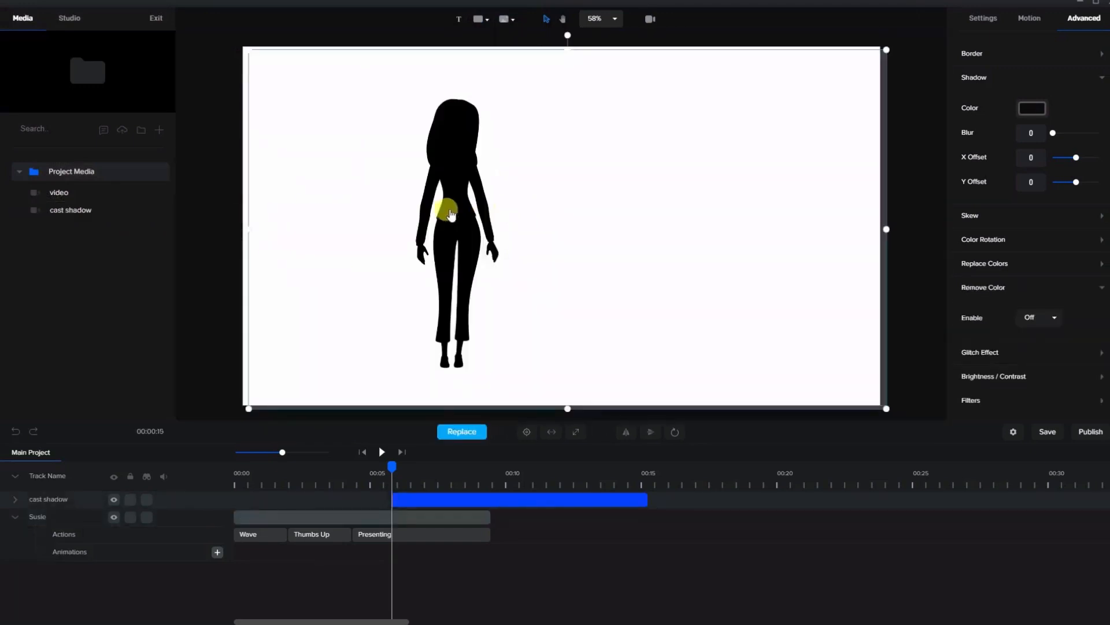
left_click_drag(450, 214, 432, 256)
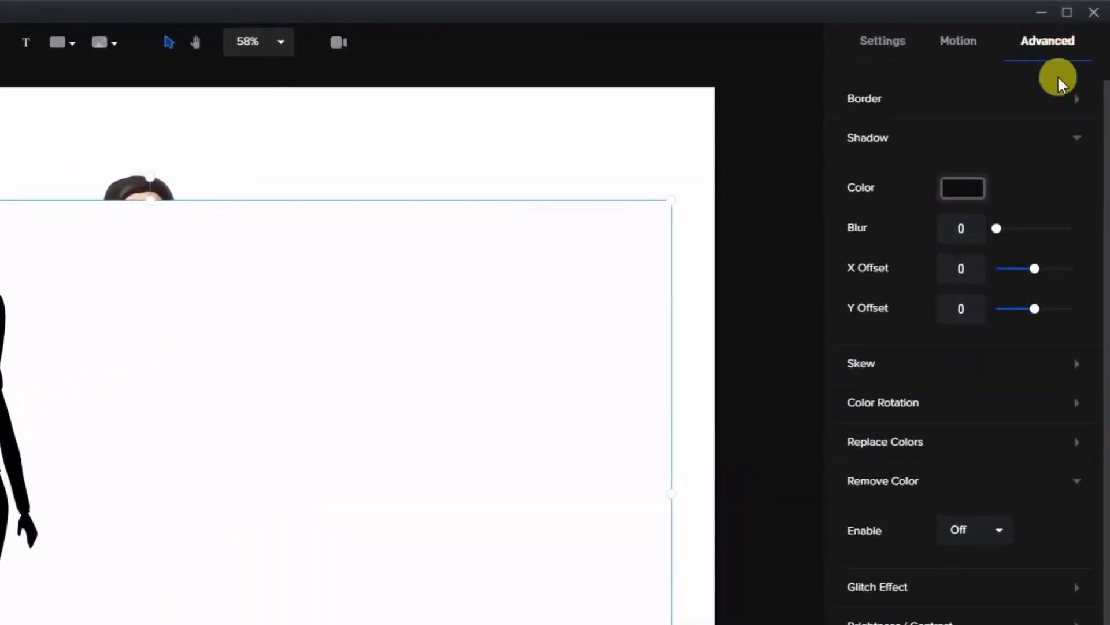
Enable Remove Color on the cast shadow clip with its sampled white background #fffeff, and move the silhouette up against the character.
left_click(904, 484)
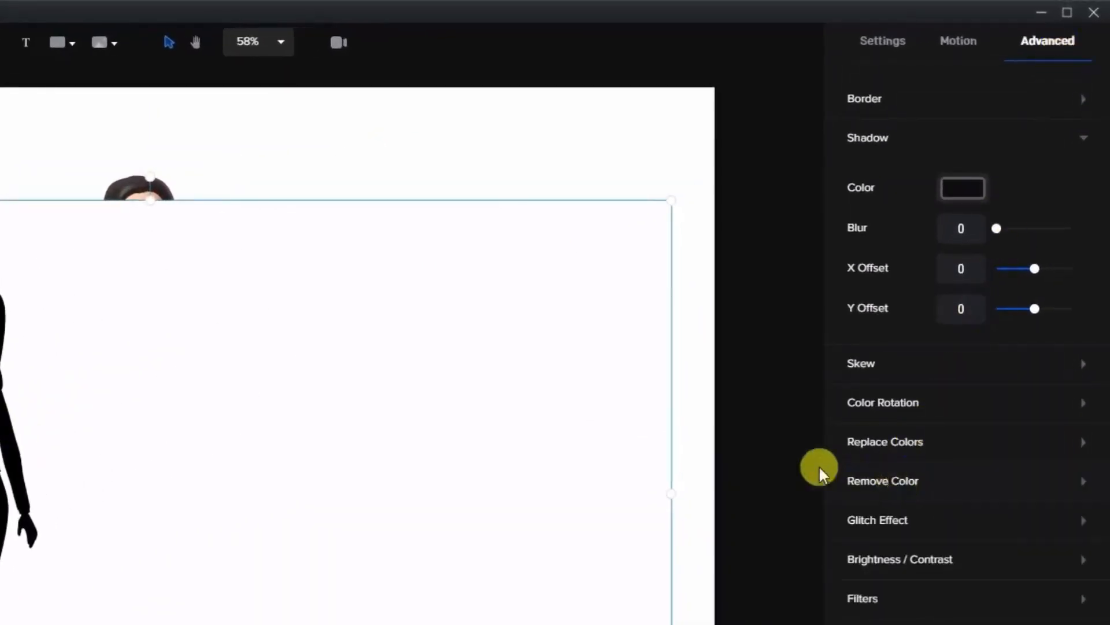
left_click(881, 483)
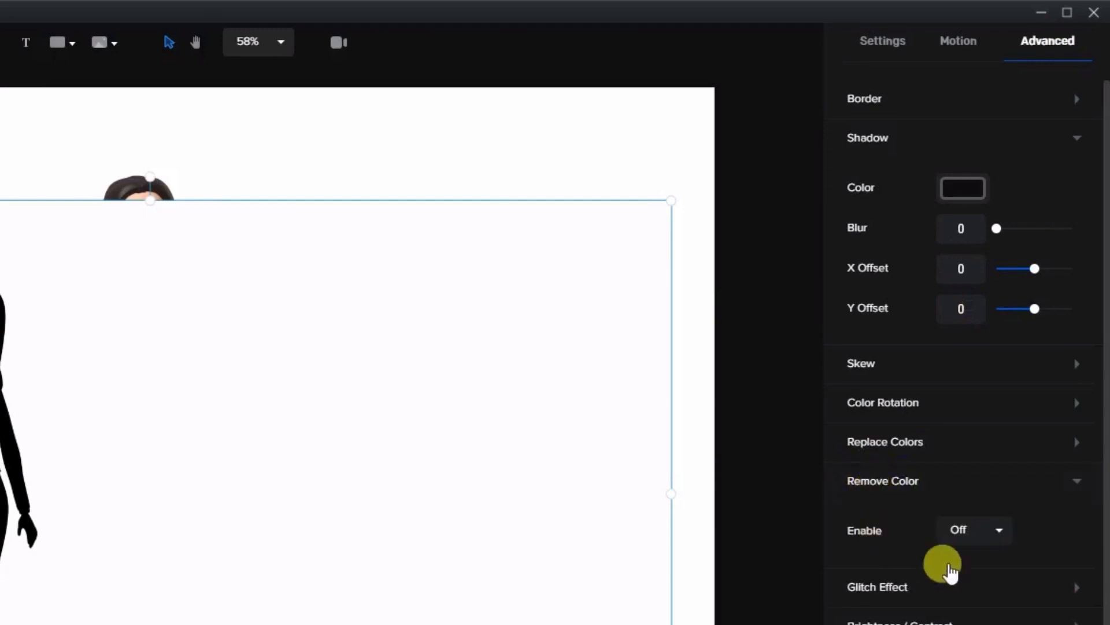
left_click(974, 531)
left_click(960, 563)
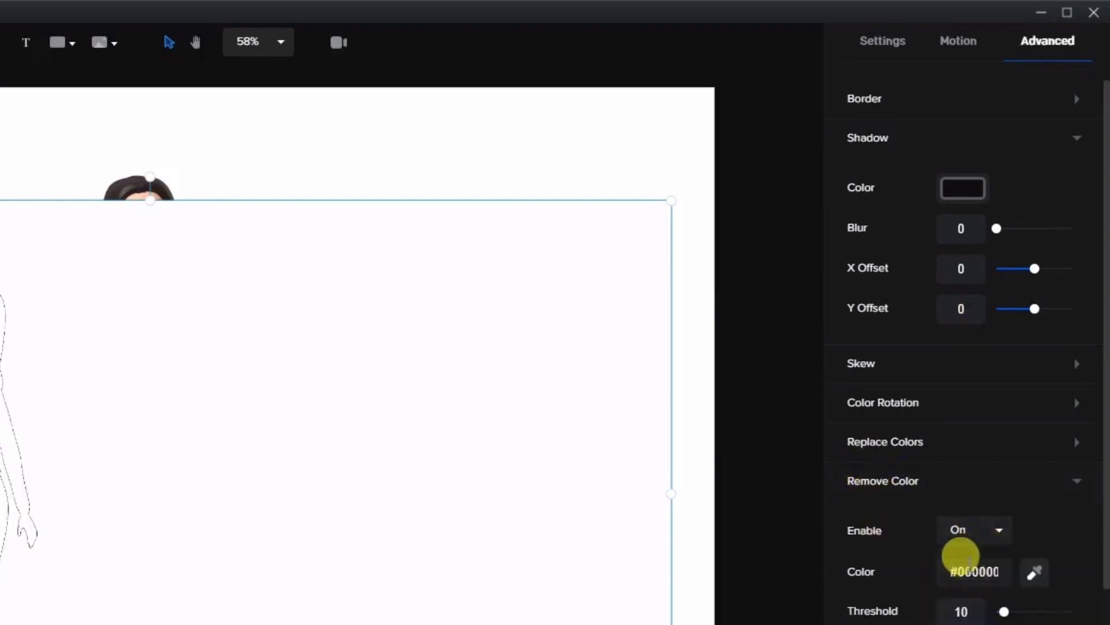
left_click(1035, 577)
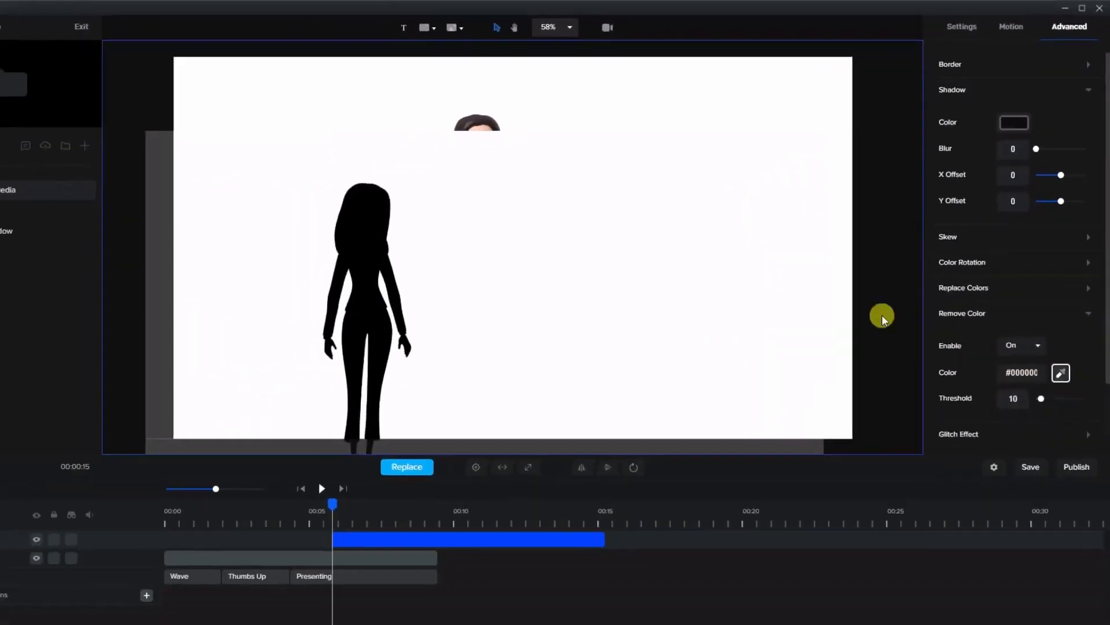
left_click(307, 204)
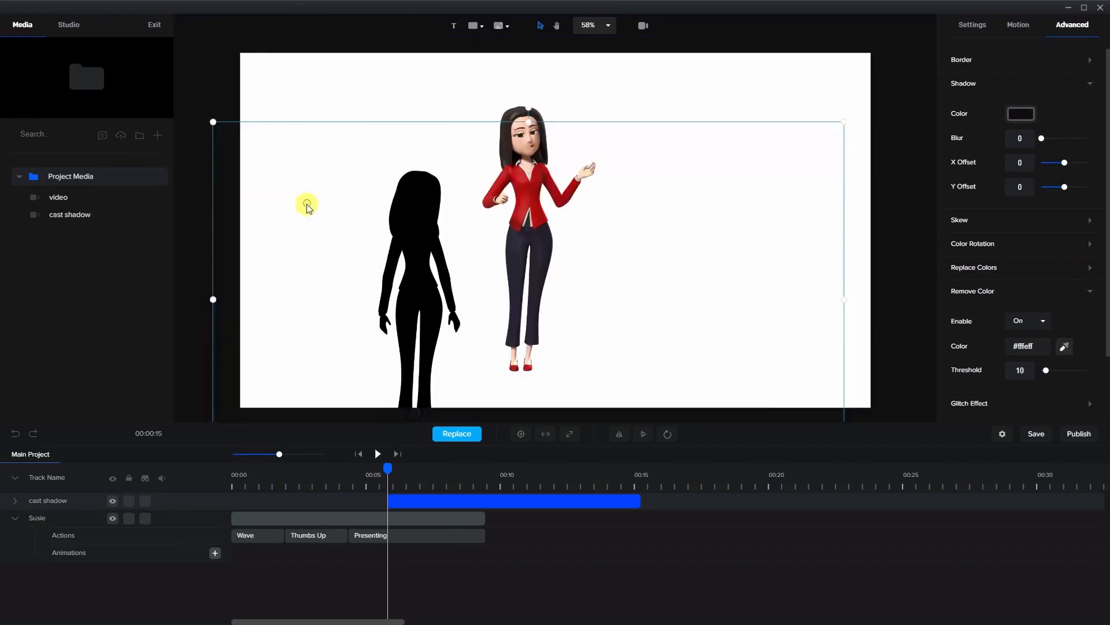
left_click_drag(408, 277, 521, 213)
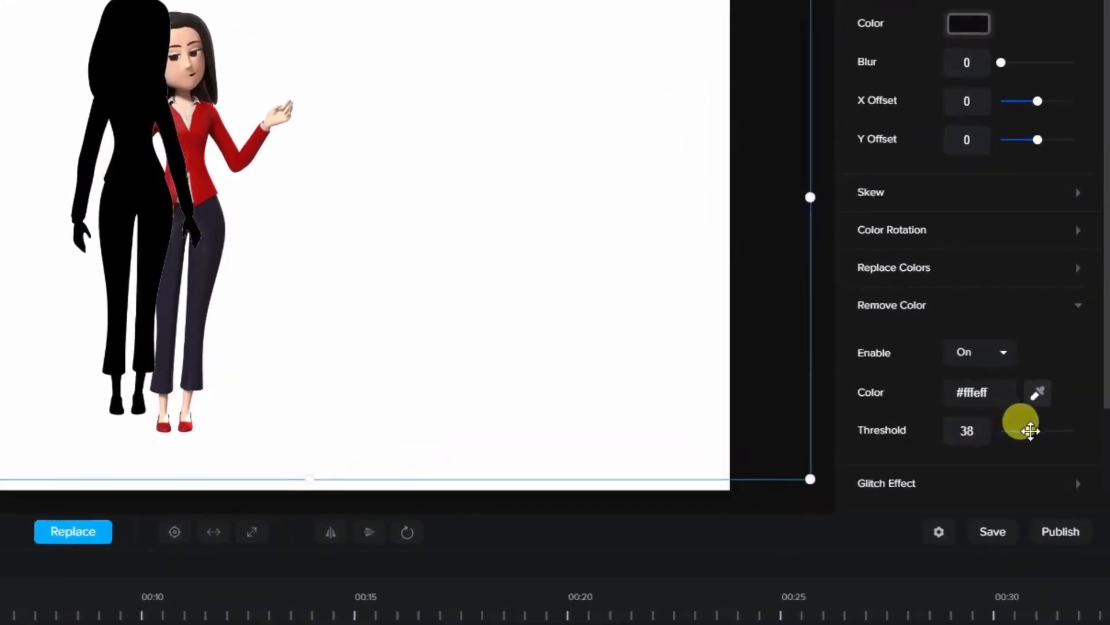
Raise the Remove Color threshold to 64 and move the silhouette clear of the character, standing to its left.
left_click_drag(1040, 434, 1051, 447)
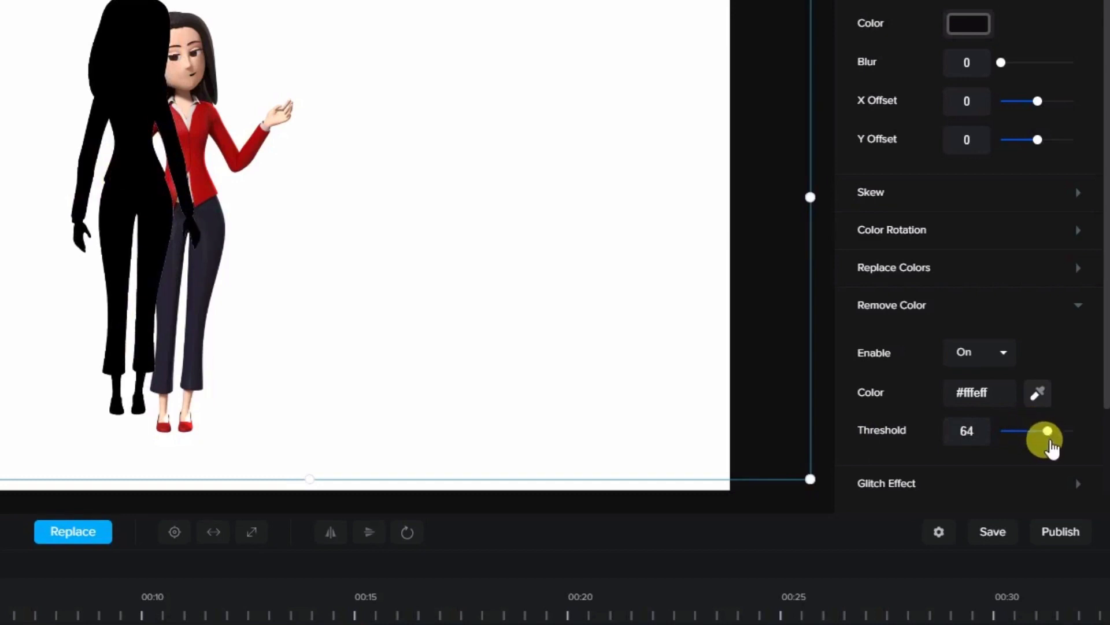
left_click_drag(165, 214, 306, 238)
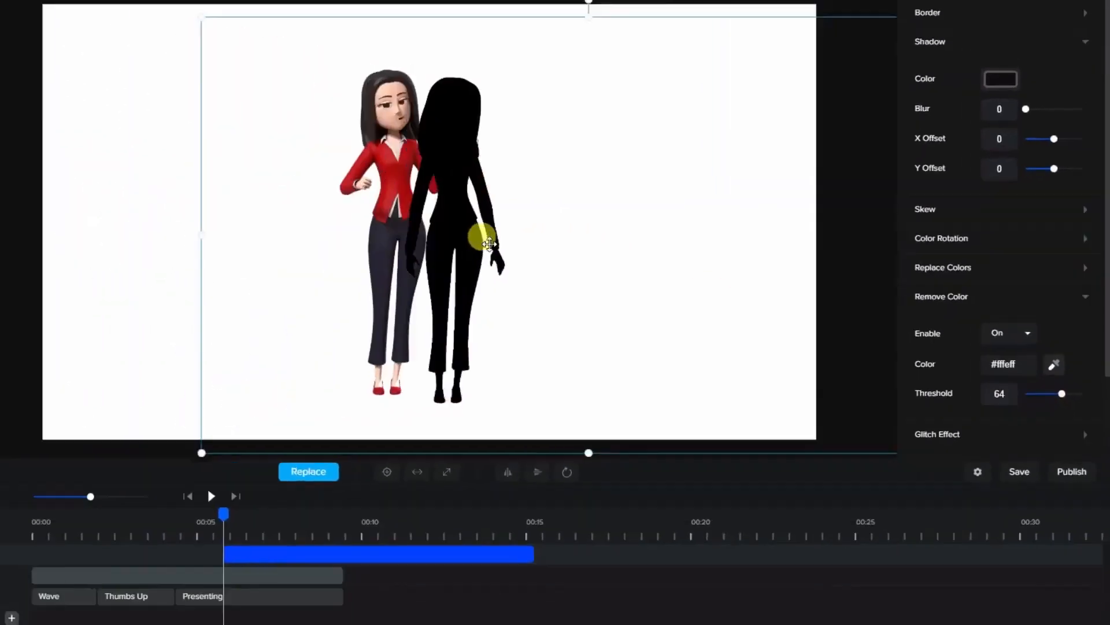
left_click_drag(489, 243, 273, 216)
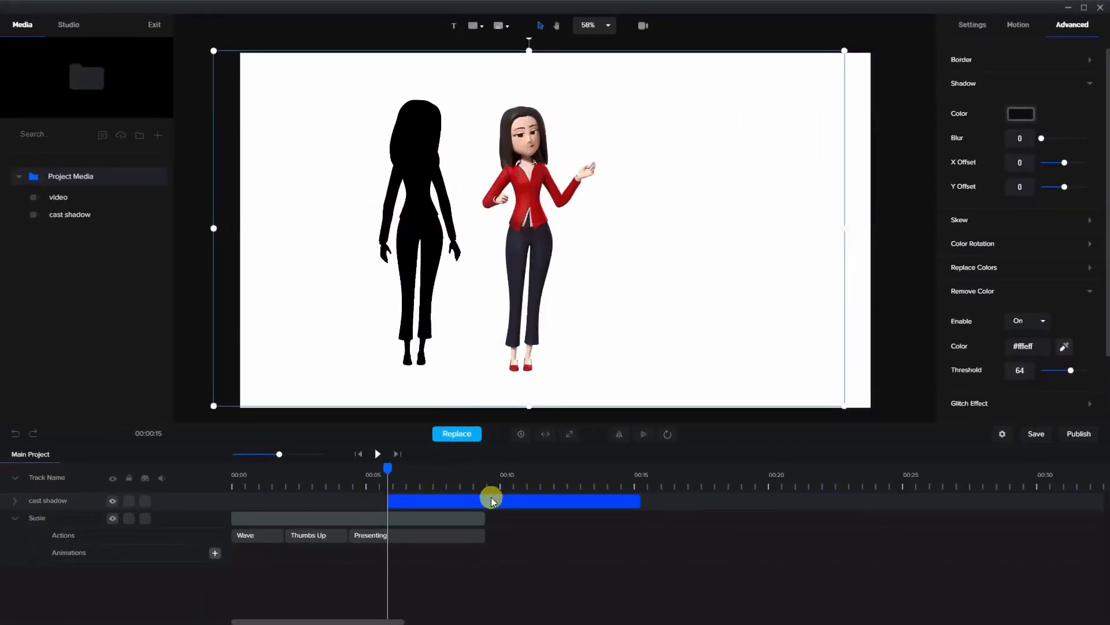
Shift the cast shadow clip to start at 00:00 in line with the character's clip, and play the animation from the beginning.
left_click_drag(492, 501, 324, 501)
left_click(359, 453)
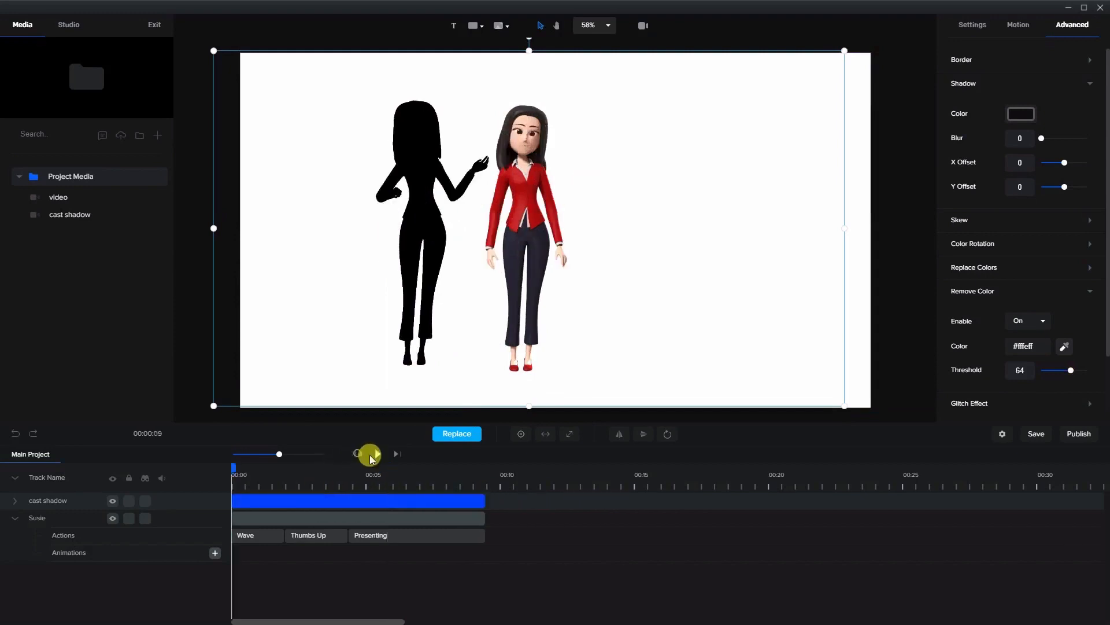
left_click(372, 455)
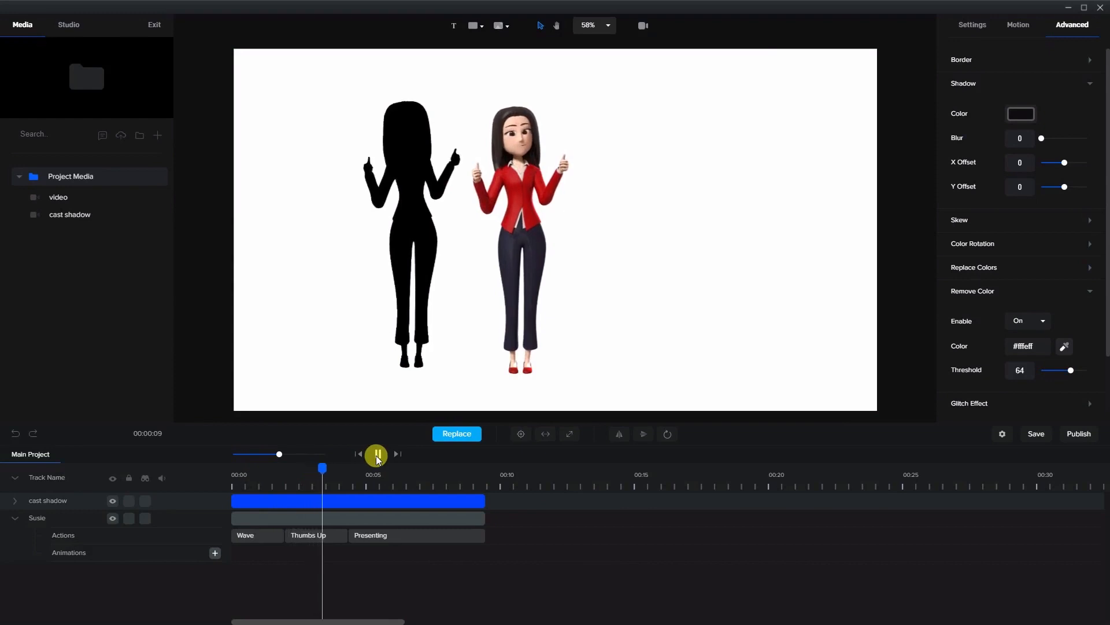
left_click(376, 456)
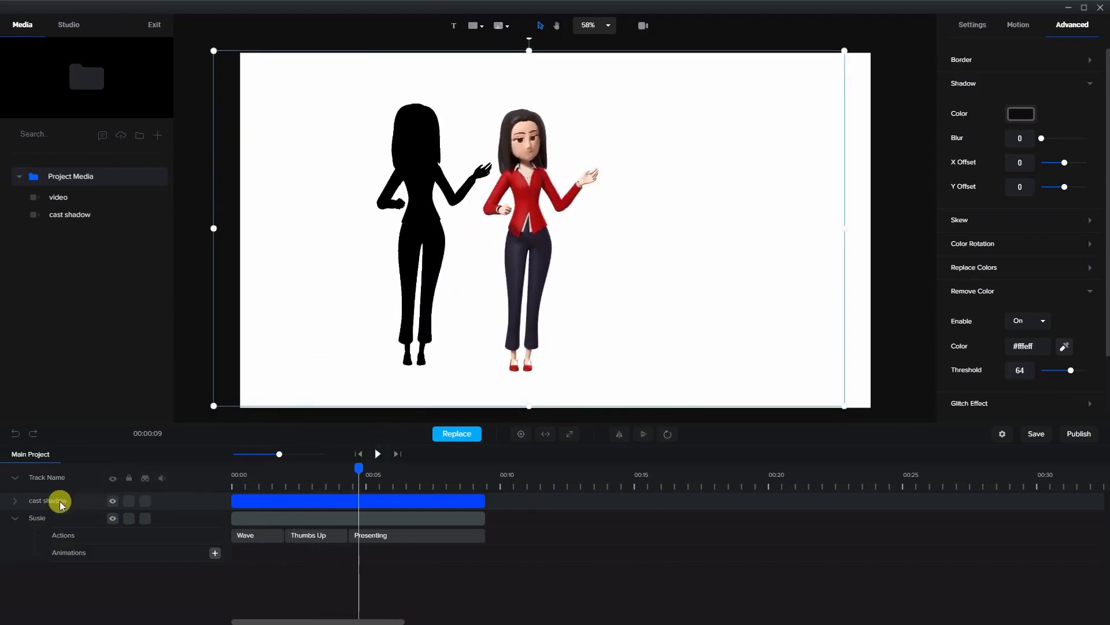
Place the cast shadow track beneath the character's track and move the silhouette closer behind the character.
left_click_drag(60, 503, 60, 525)
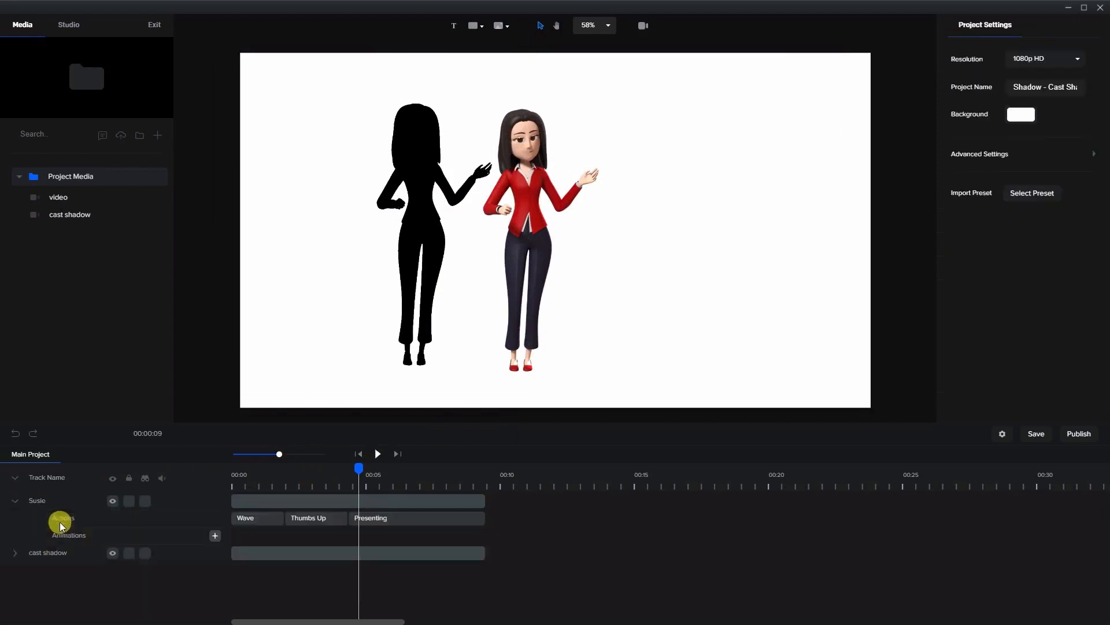
left_click(396, 282)
mouse_move(405, 246)
left_mouse_down()
mouse_move(459, 248)
mouse_move(422, 240)
left_mouse_up()
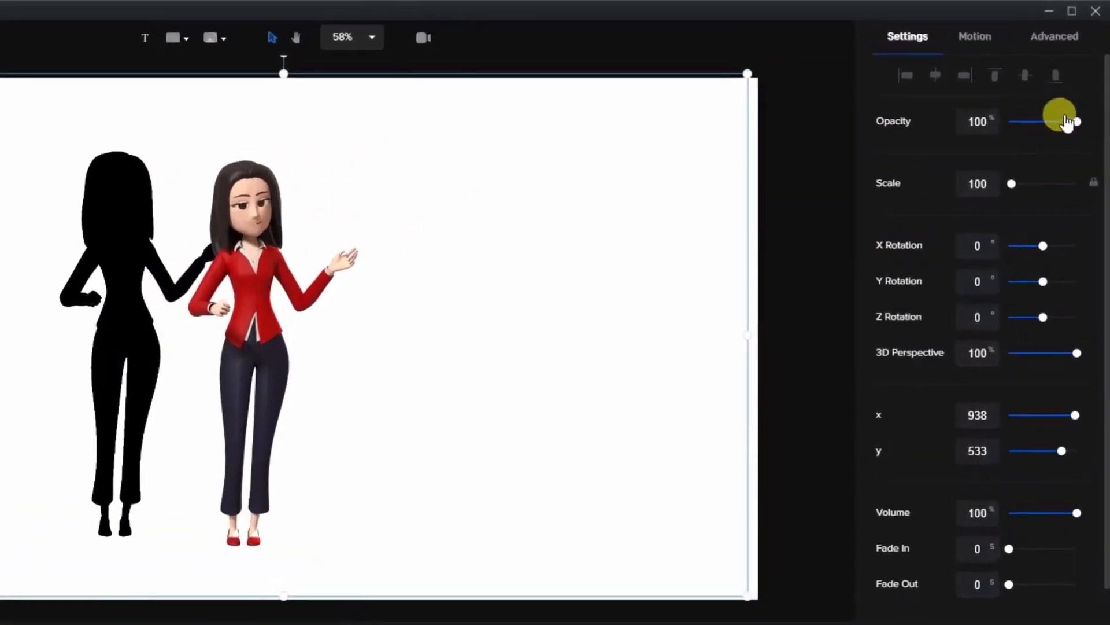
Lower the cast shadow's opacity to 18% and squash it to about half its height, shifted up to x 931, y 741.
left_click_drag(1067, 122, 1022, 129)
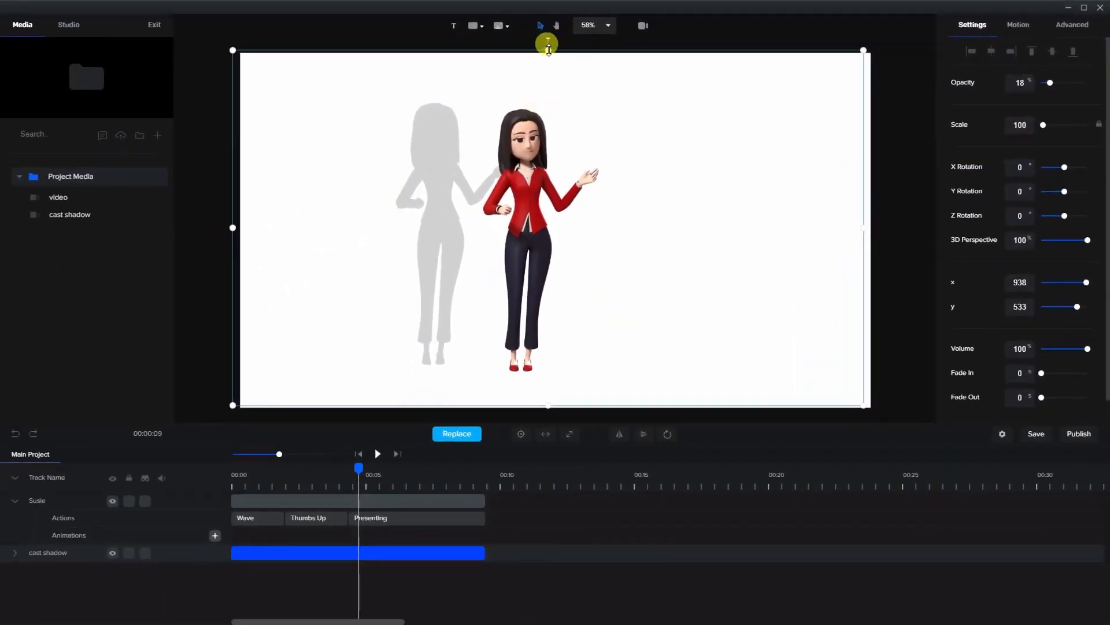
left_click_drag(548, 49, 513, 230)
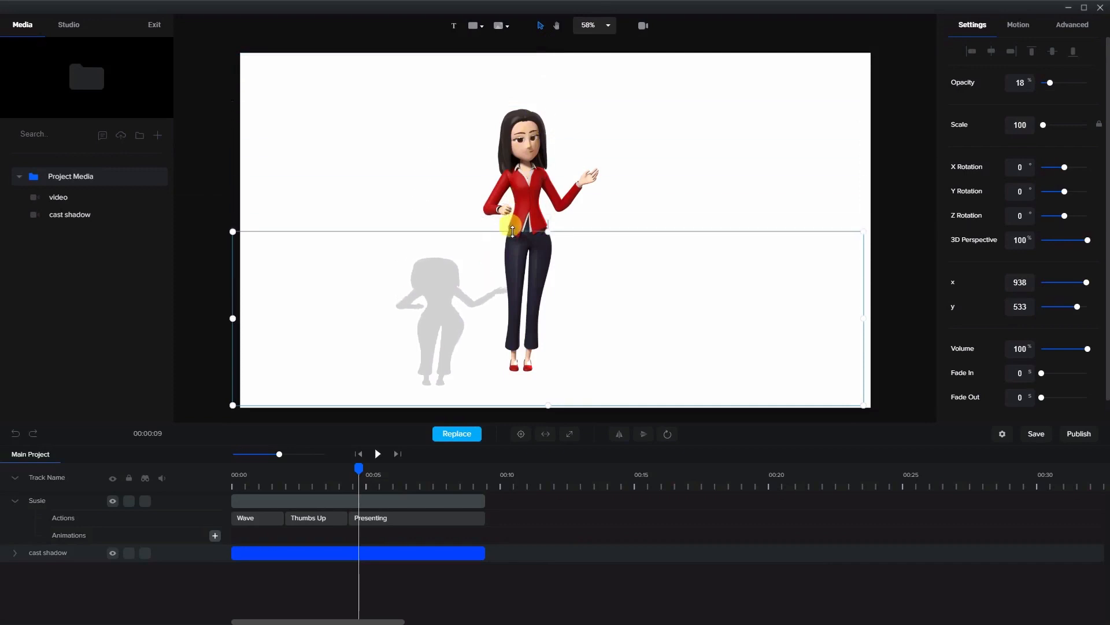
left_click_drag(444, 319, 426, 297)
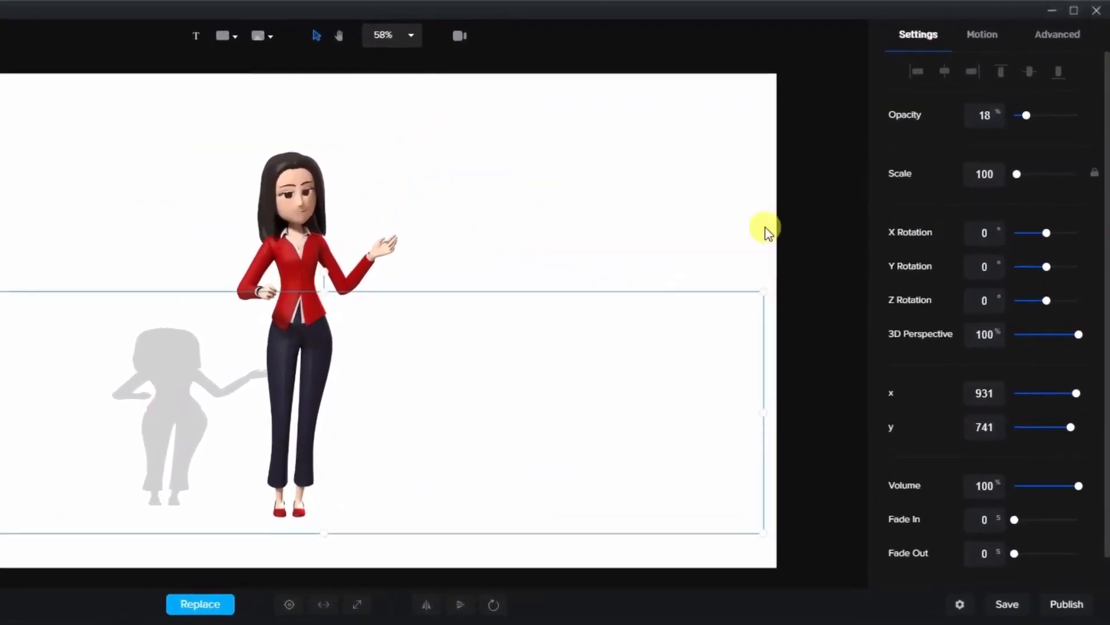
Set the cast shadow's Skew X to 23°, join it to the character's feet, and play the animation from the start.
left_click(1059, 41)
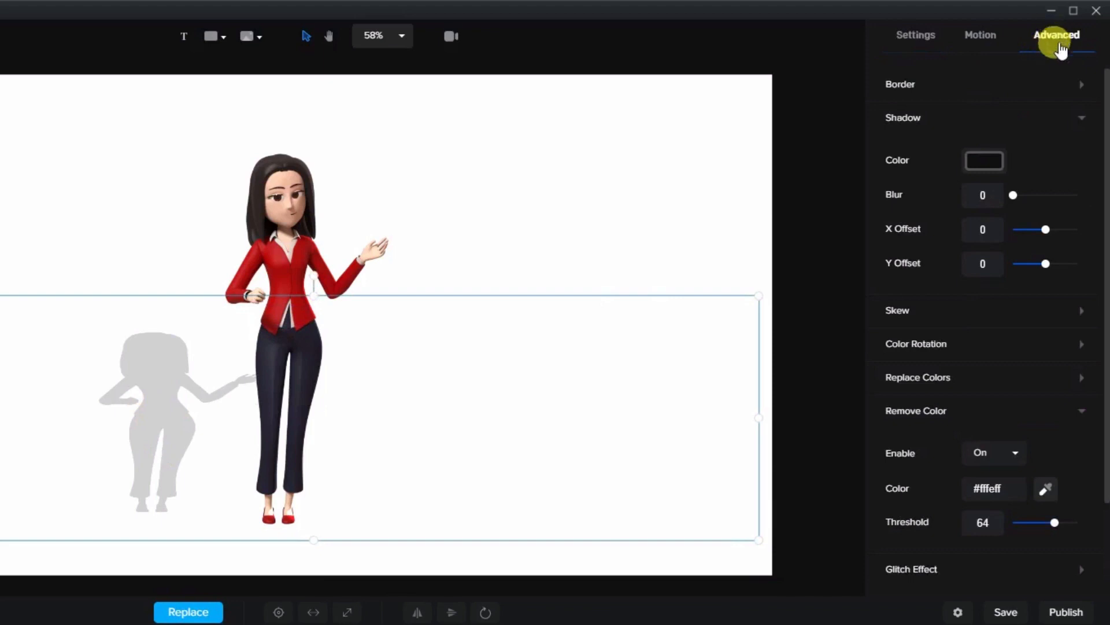
left_click(944, 411)
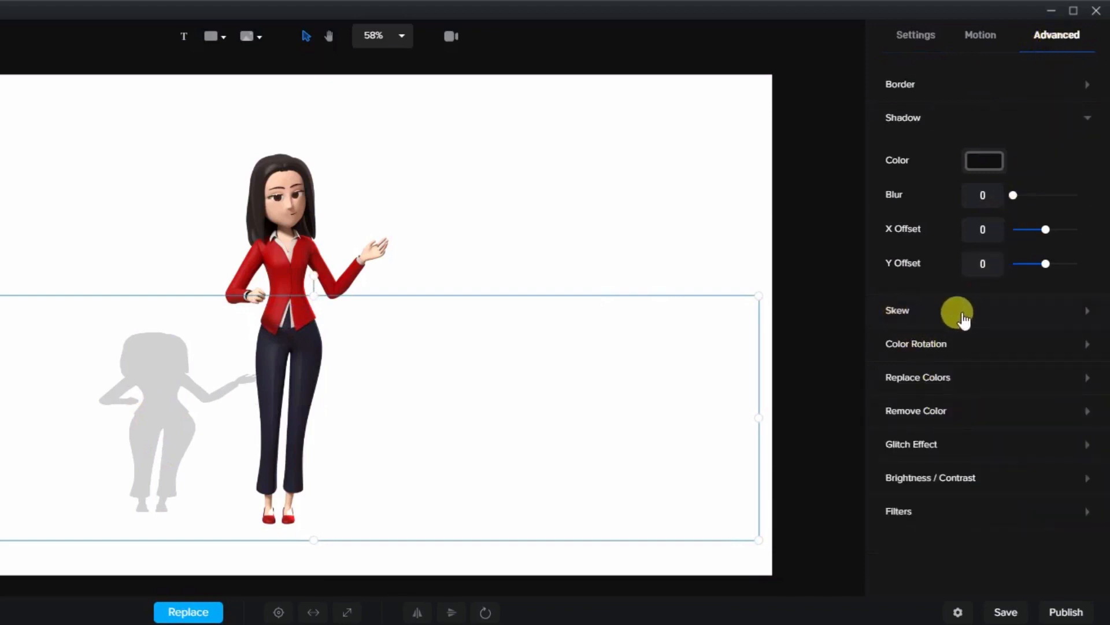
left_click(919, 319)
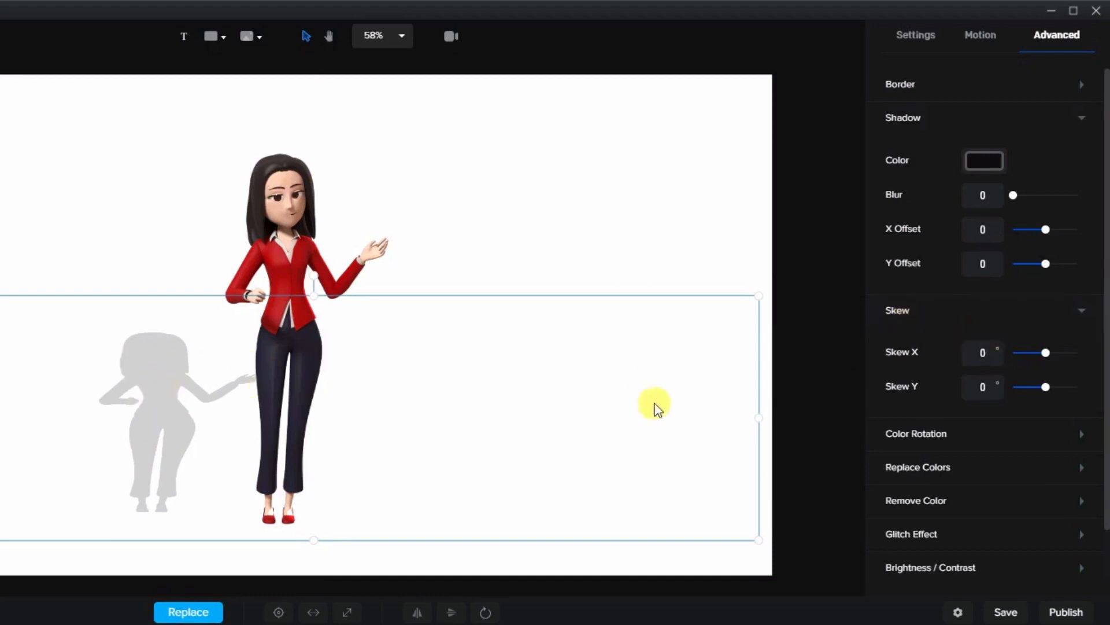
left_click_drag(1046, 355, 1054, 365)
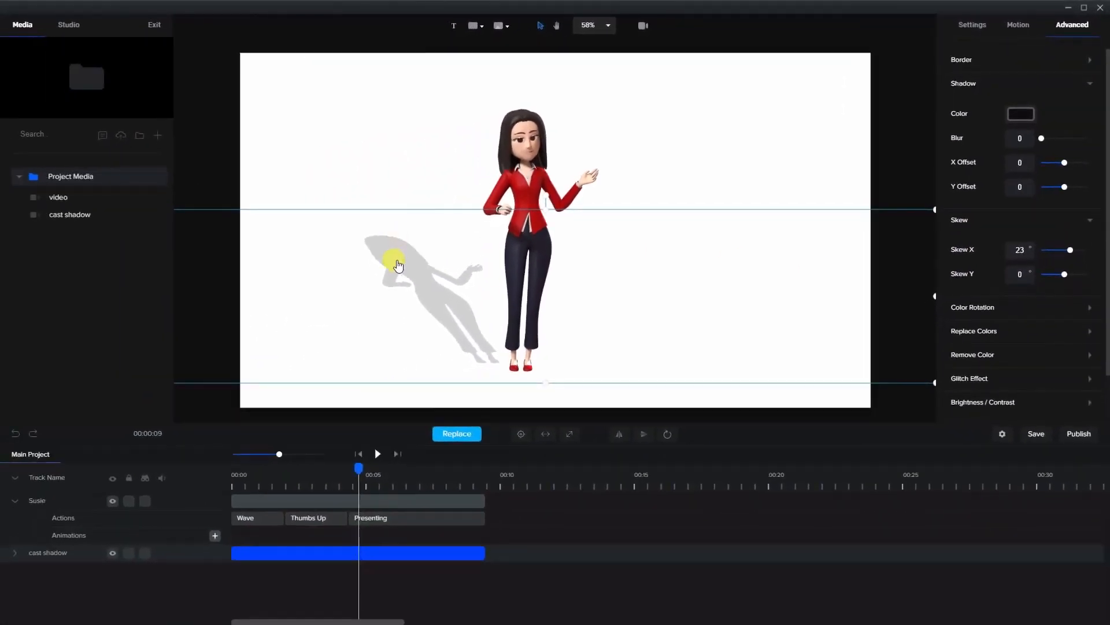
left_click_drag(399, 266, 430, 267)
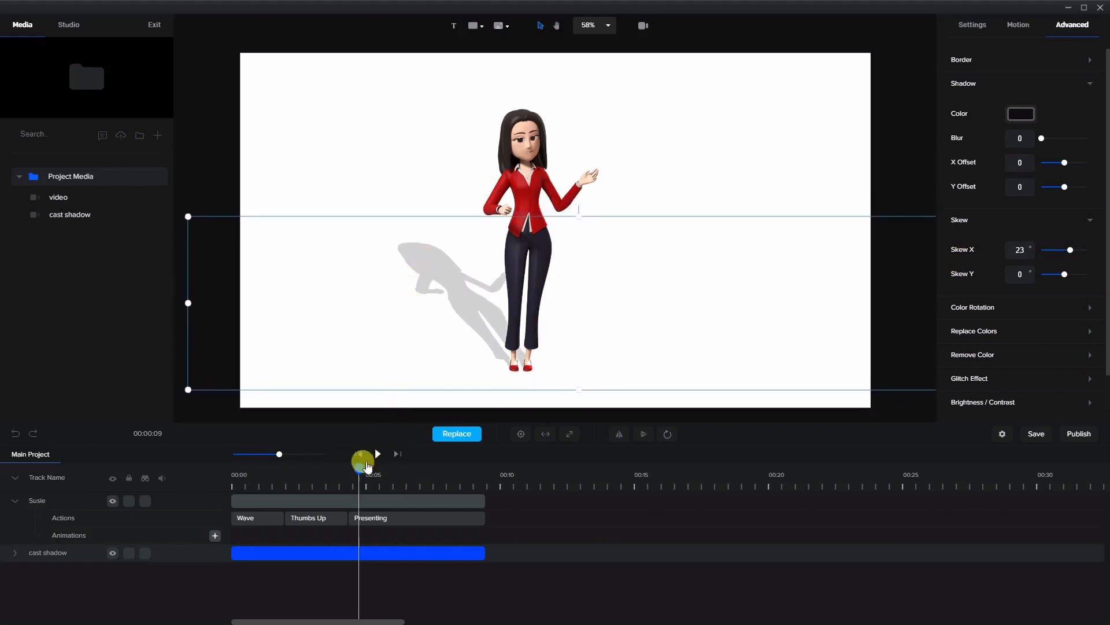
left_click(360, 454)
left_click(377, 454)
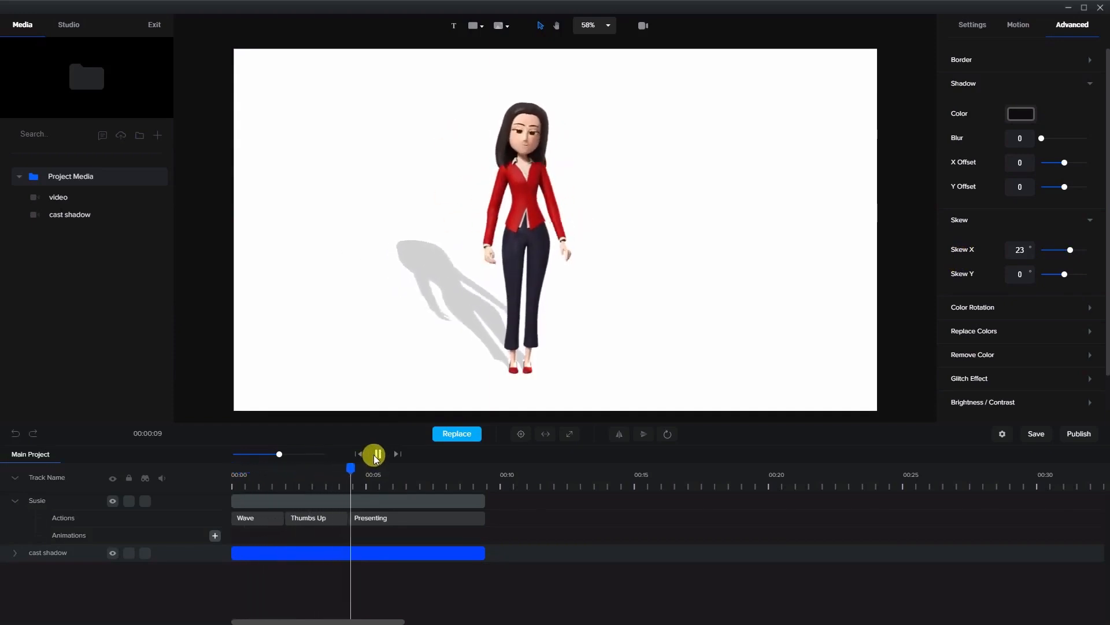
Add the 3D background Forrest 1, start it at 00:00, and move its track beneath the cast shadow track.
scroll(88, 322, "down", 5)
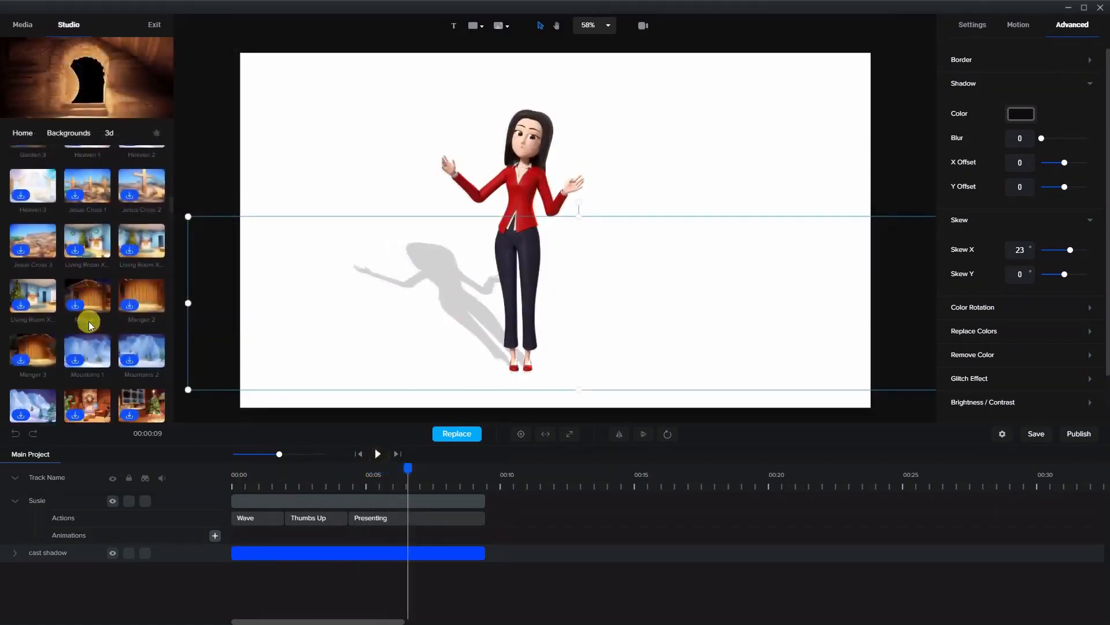
scroll(88, 323, "down", 5)
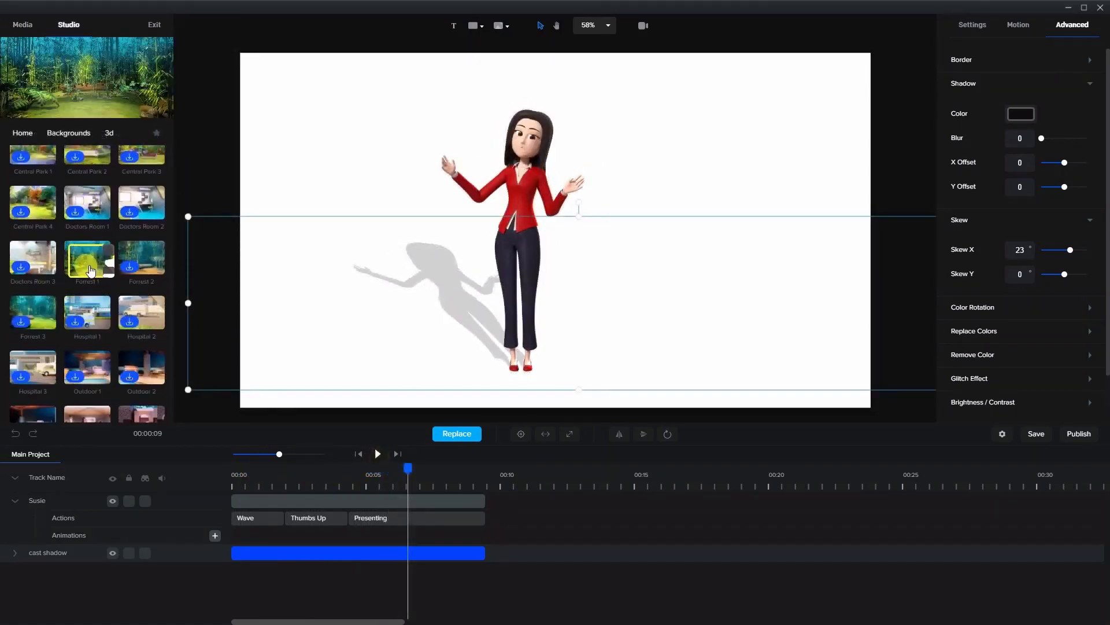
left_click_drag(91, 270, 463, 327)
left_click(484, 495)
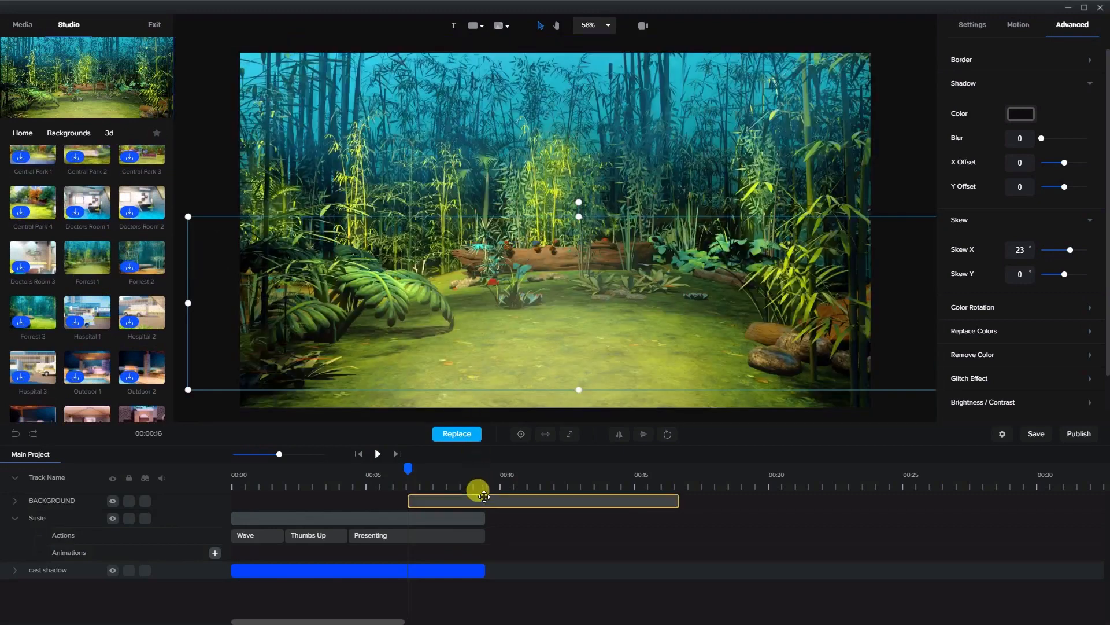
left_click_drag(484, 496, 280, 494)
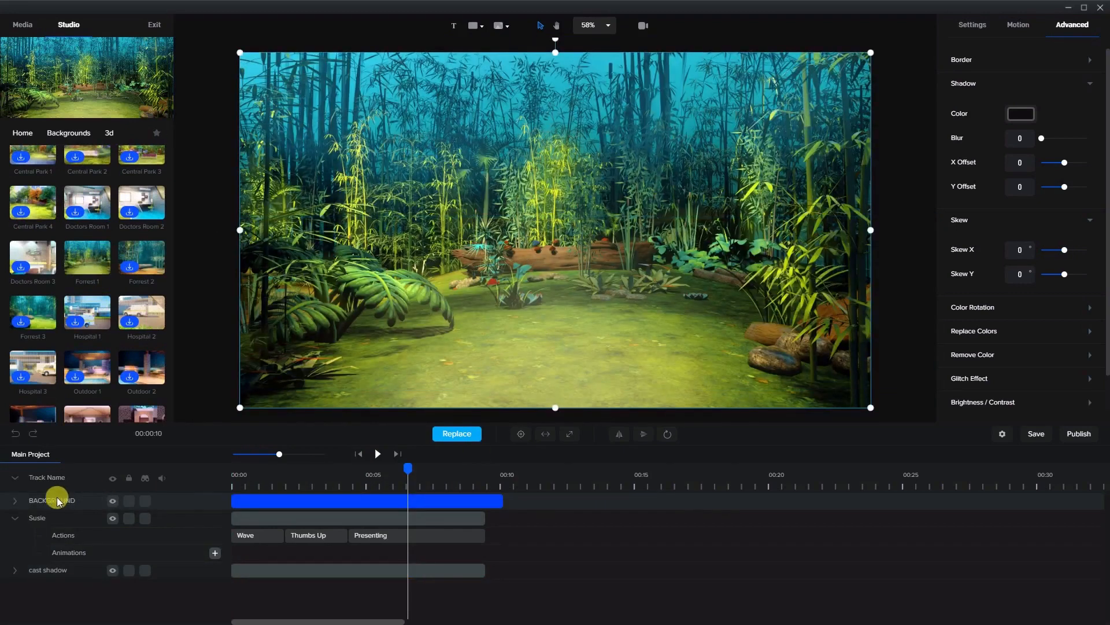
left_click_drag(58, 501, 35, 552)
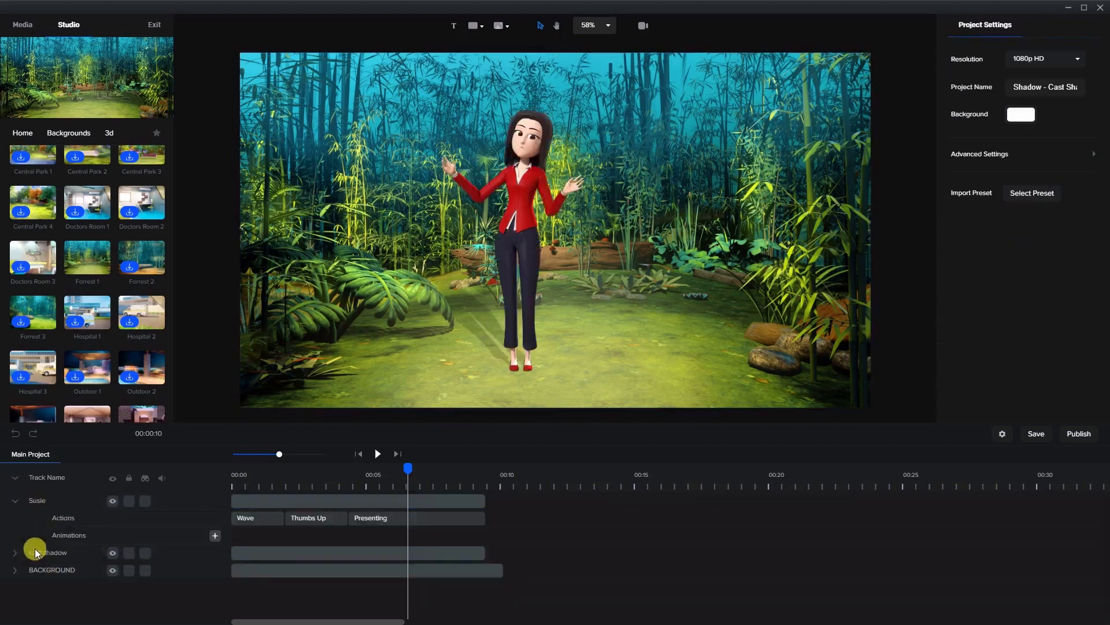
Scale the character down to 83 and place it right of the clearing's centre at x 1134, y 632.
left_click_drag(510, 247, 611, 225)
left_click_drag(448, 81, 504, 140)
left_click_drag(637, 276, 604, 250)
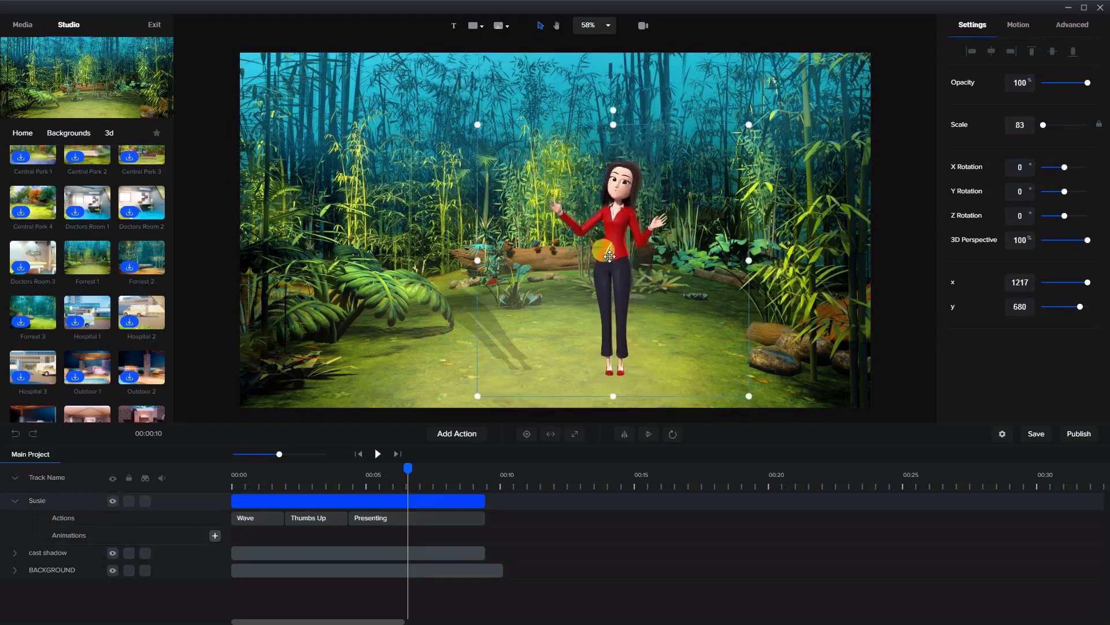
Move the cast shadow to the character's feet, shorten its height and position it at x 1317, y 822, then preview from the start.
left_click(451, 314)
left_click_drag(459, 317, 550, 316)
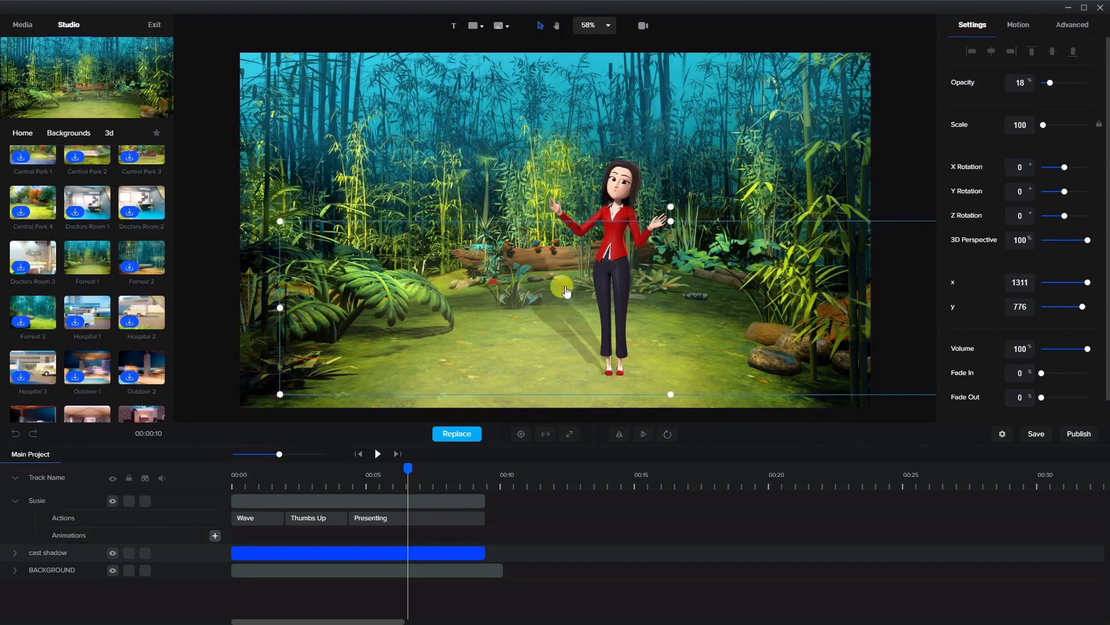
left_click_drag(671, 218, 663, 256)
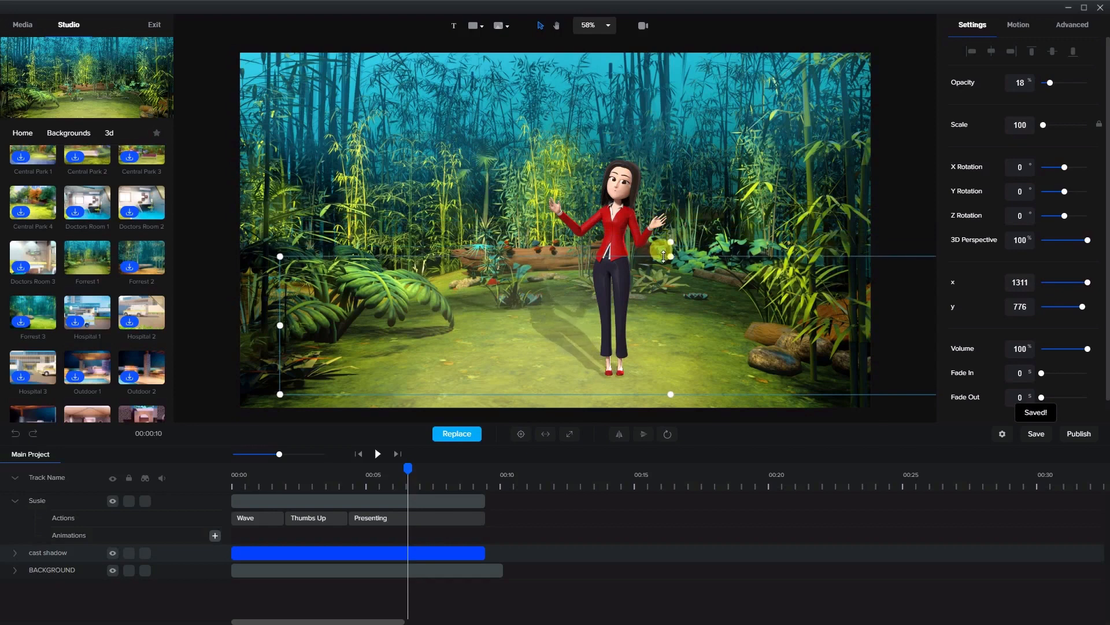
mouse_move(550, 332)
left_mouse_down()
mouse_move(538, 322)
mouse_move(551, 324)
left_mouse_up()
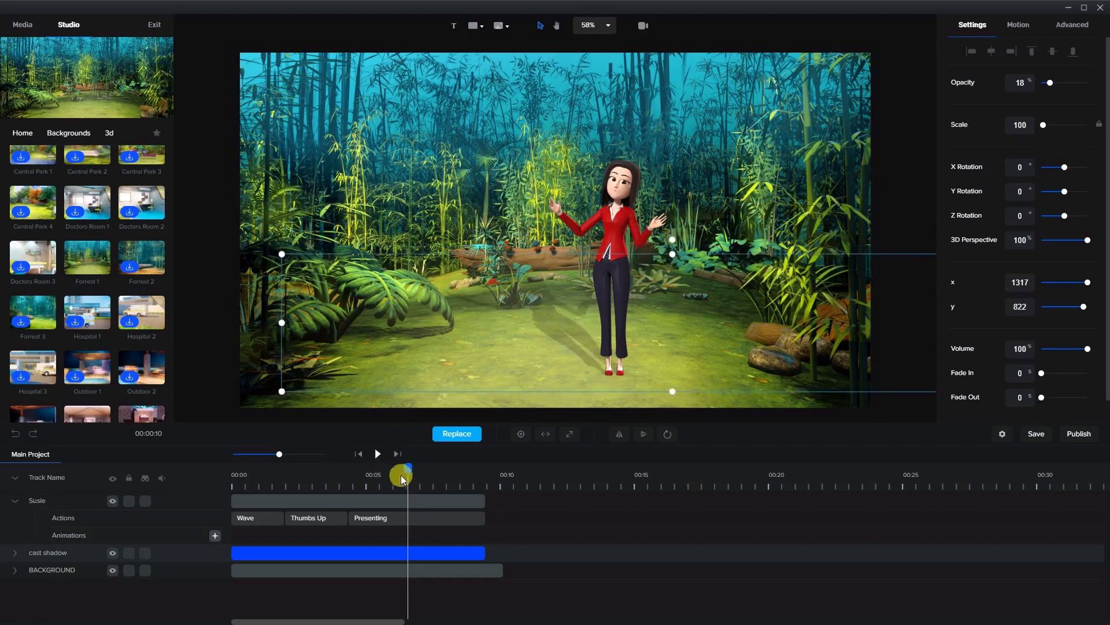
left_click(355, 454)
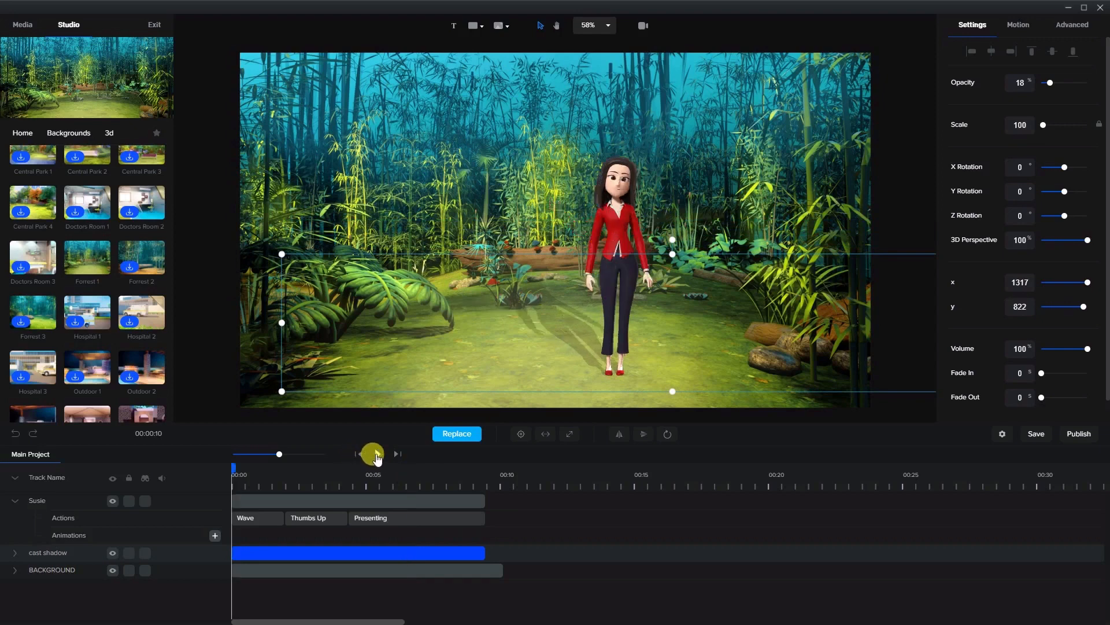
left_click(376, 454)
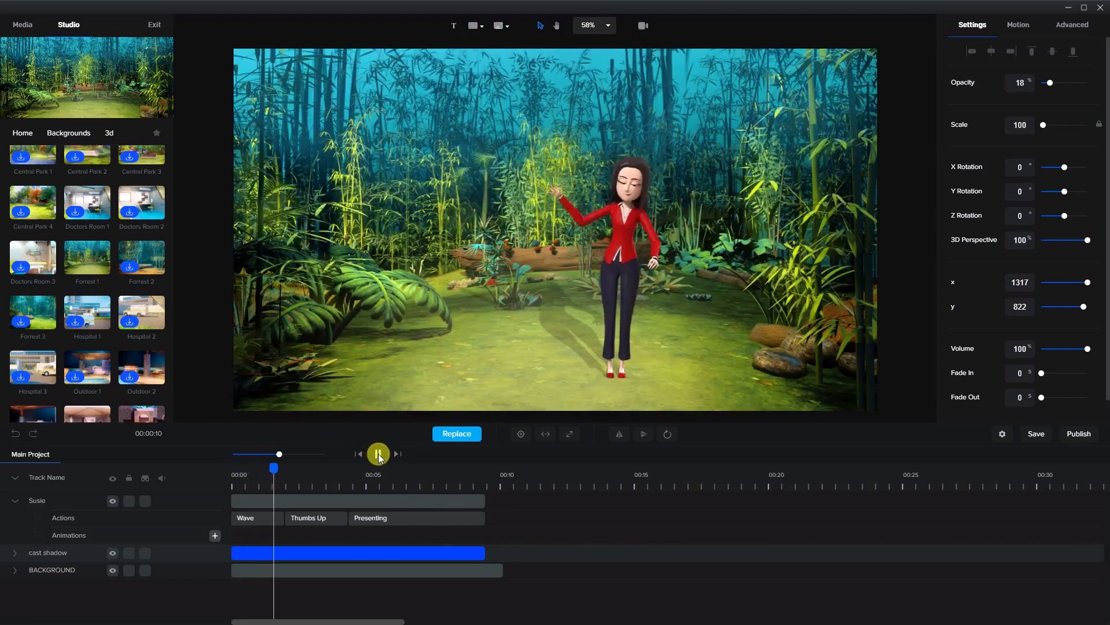